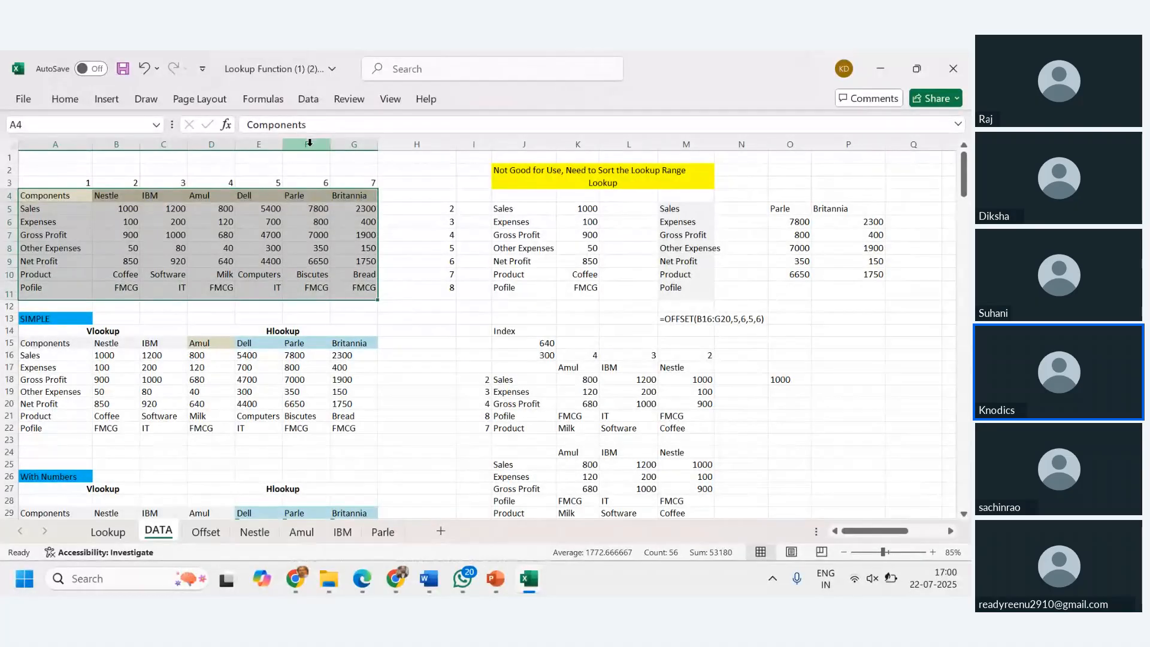
# Examine the company headings and component labels in the source table A4:G11, including the Parle and Britannia columns.
pyautogui.moveTo(310, 142); pyautogui.dragTo(354, 144)
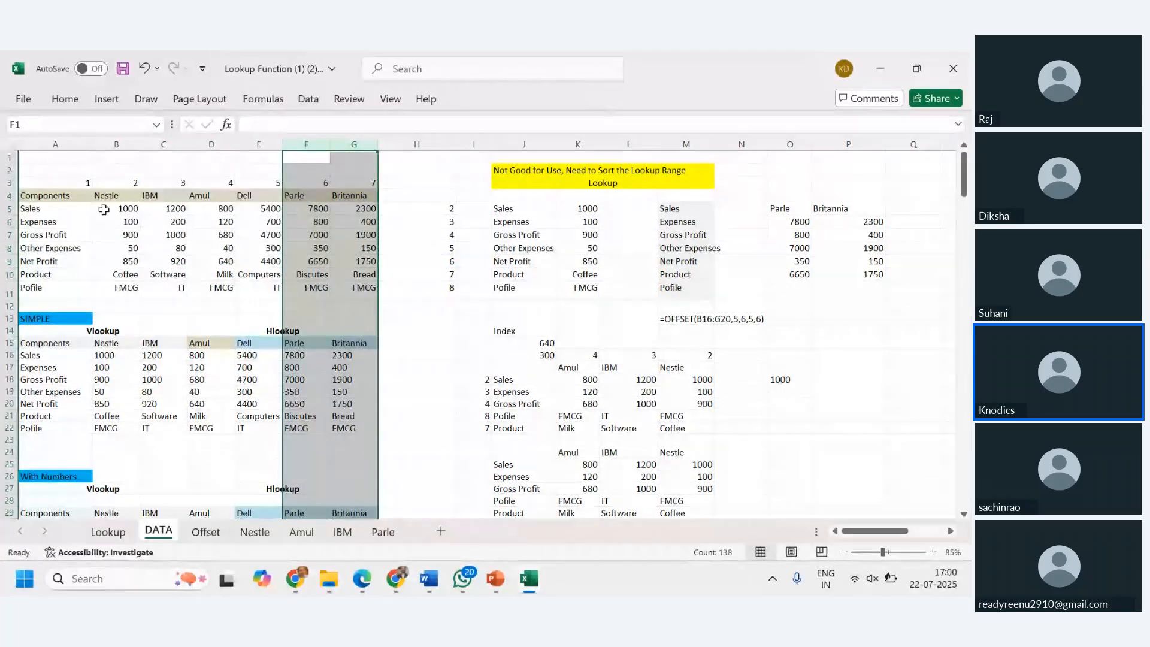
pyautogui.moveTo(48, 196); pyautogui.dragTo(53, 276)
pyautogui.click(311, 195)
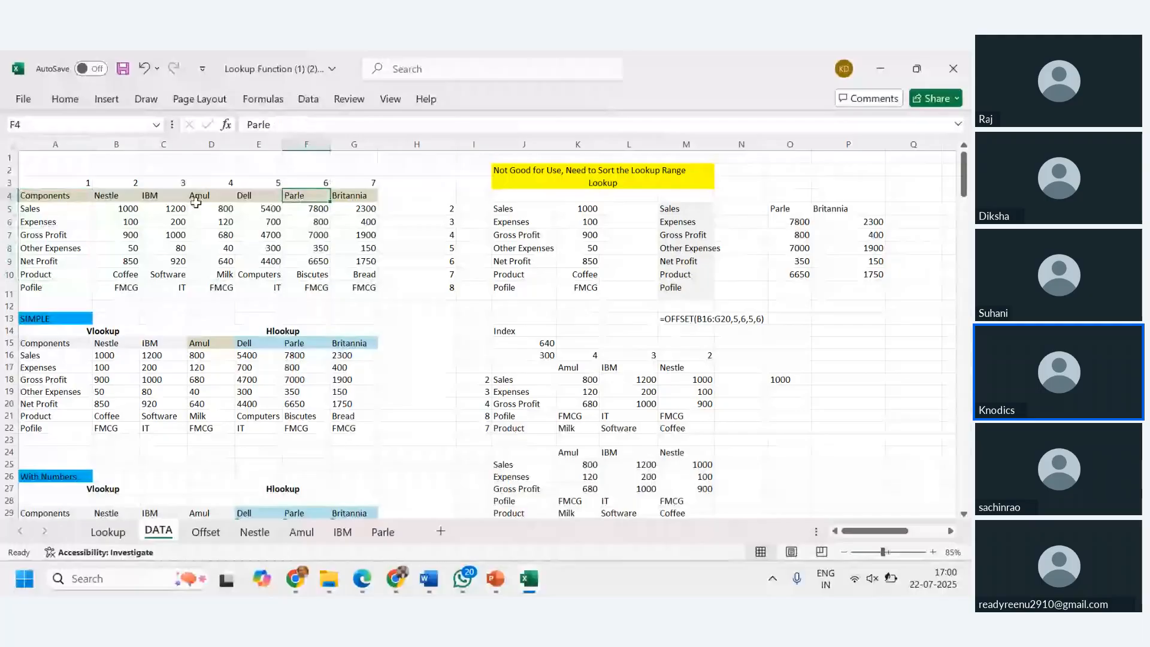
pyautogui.click(59, 222)
pyautogui.click(57, 233)
pyautogui.click(58, 248)
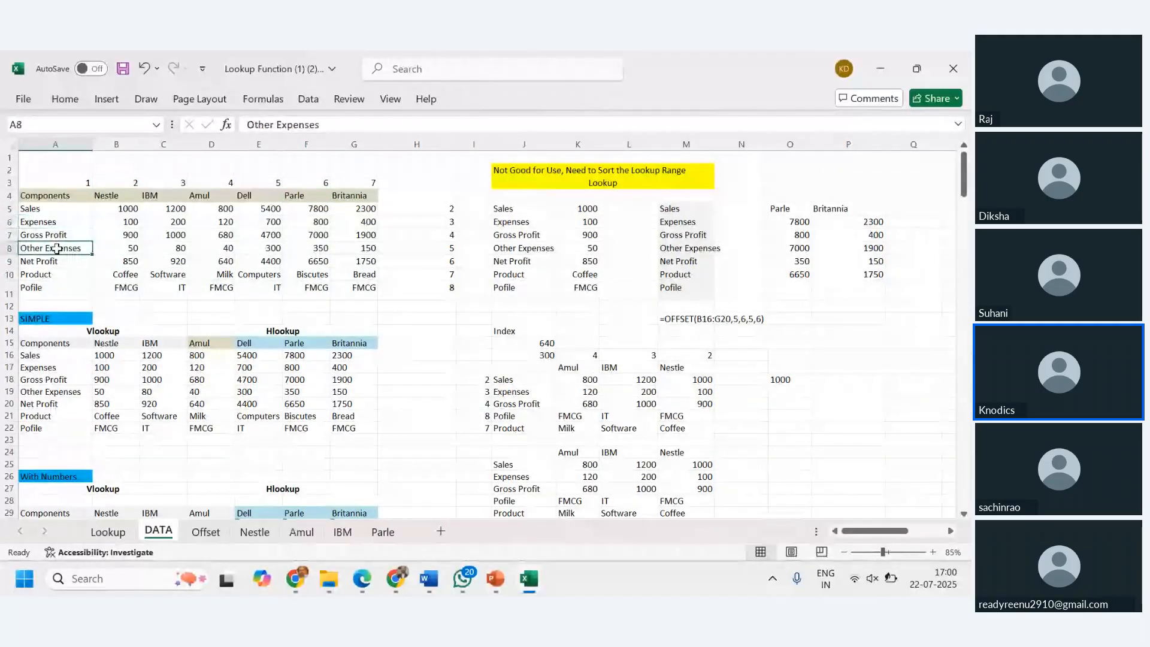
pyautogui.click(54, 274)
pyautogui.click(53, 288)
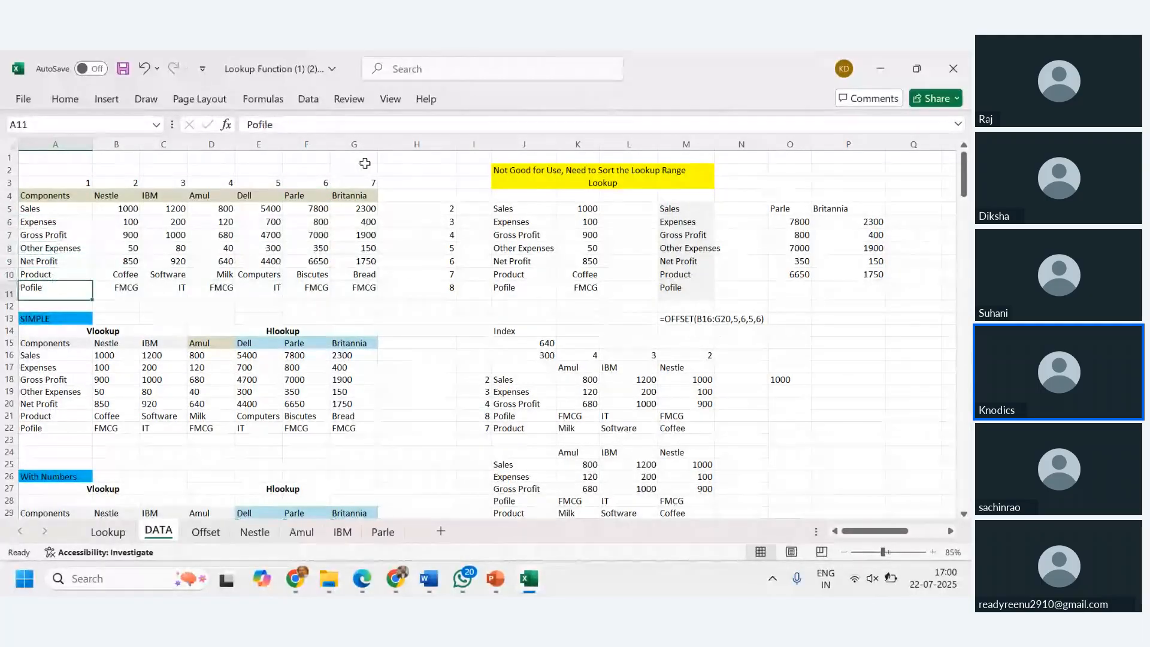
pyautogui.click(355, 196)
pyautogui.click(55, 209)
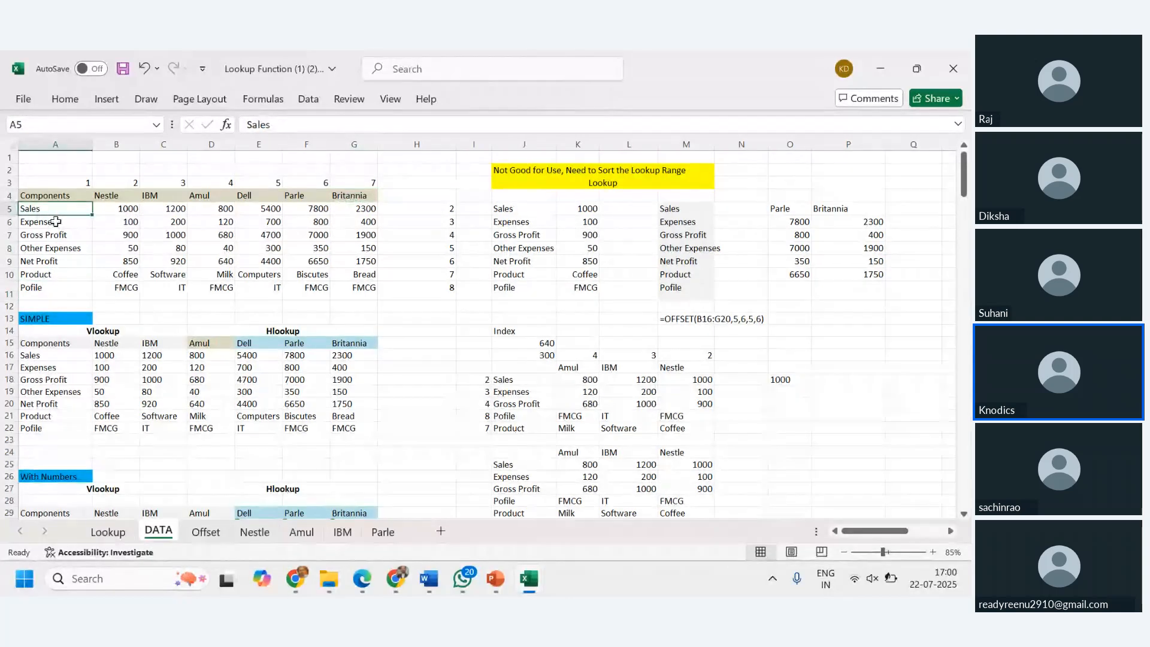
pyautogui.click(56, 222)
pyautogui.click(56, 234)
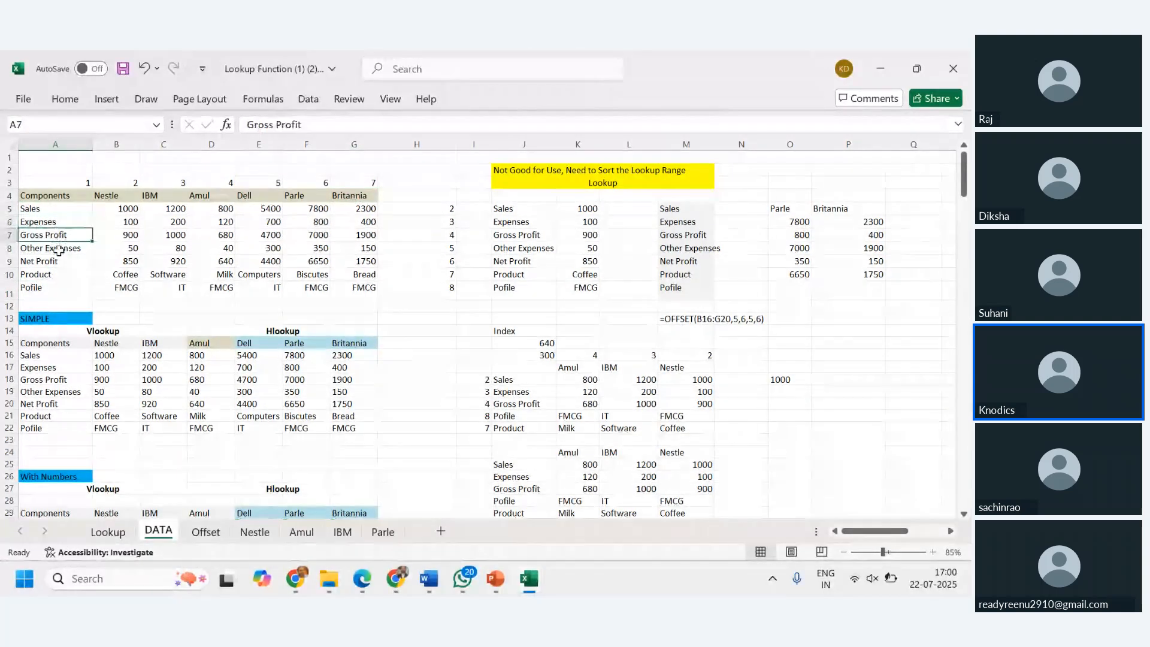
pyautogui.click(57, 248)
pyautogui.click(58, 272)
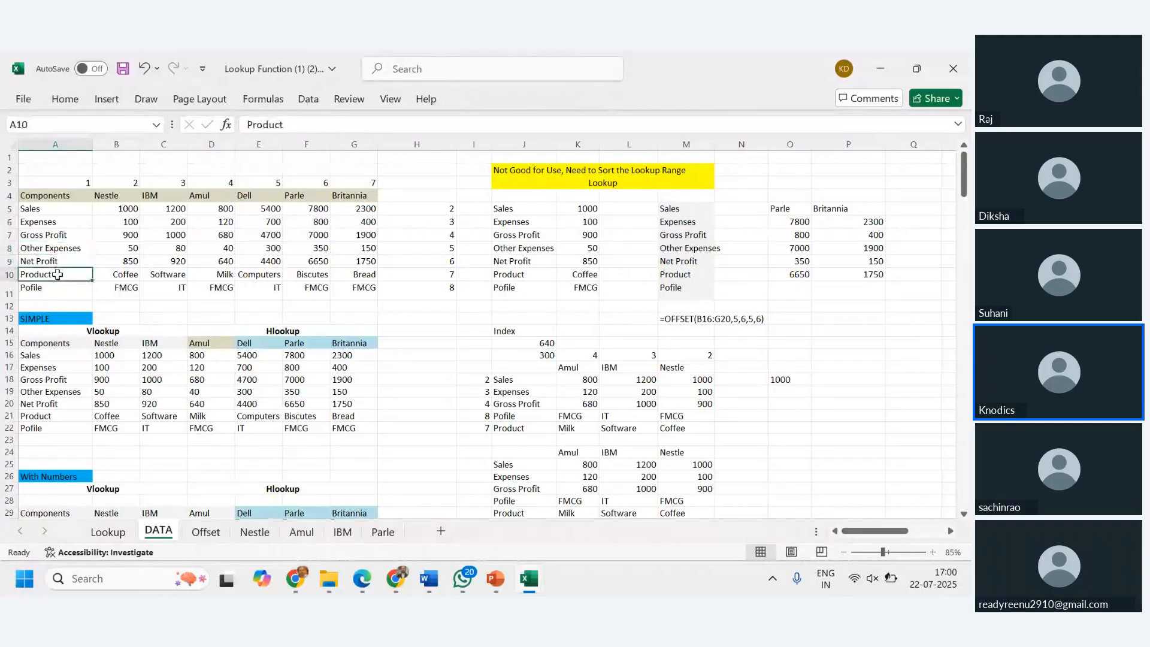
pyautogui.click(53, 287)
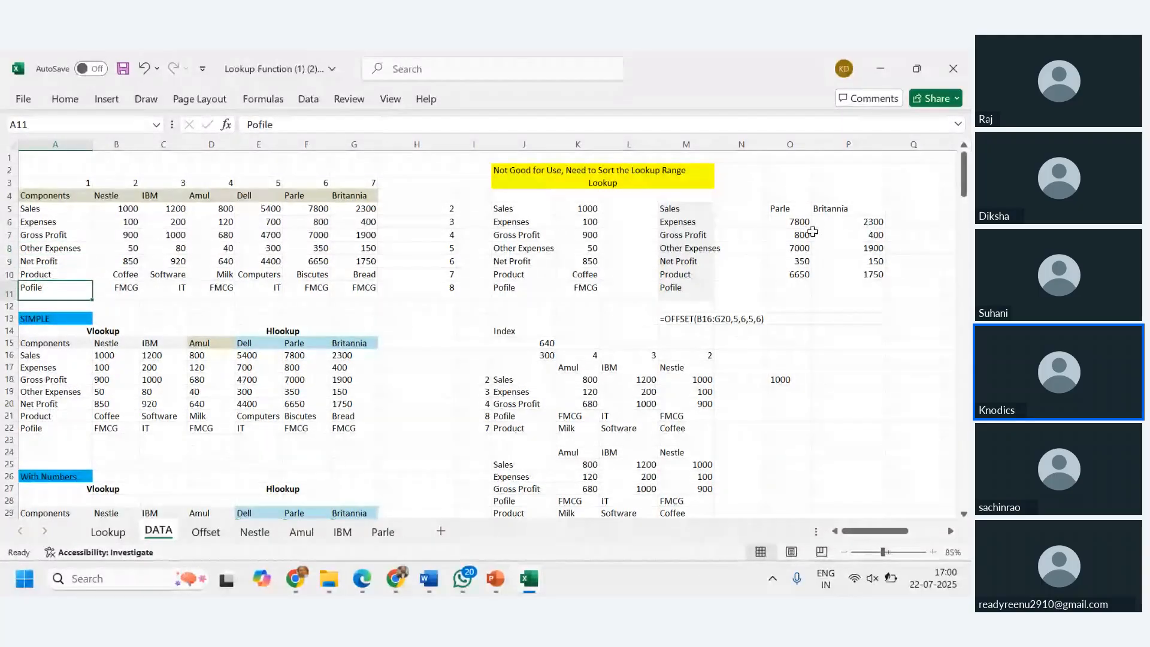
# Review the existing OFFSET formula in O5 against the source table and clear its result from O5:P10.
pyautogui.click(786, 209)
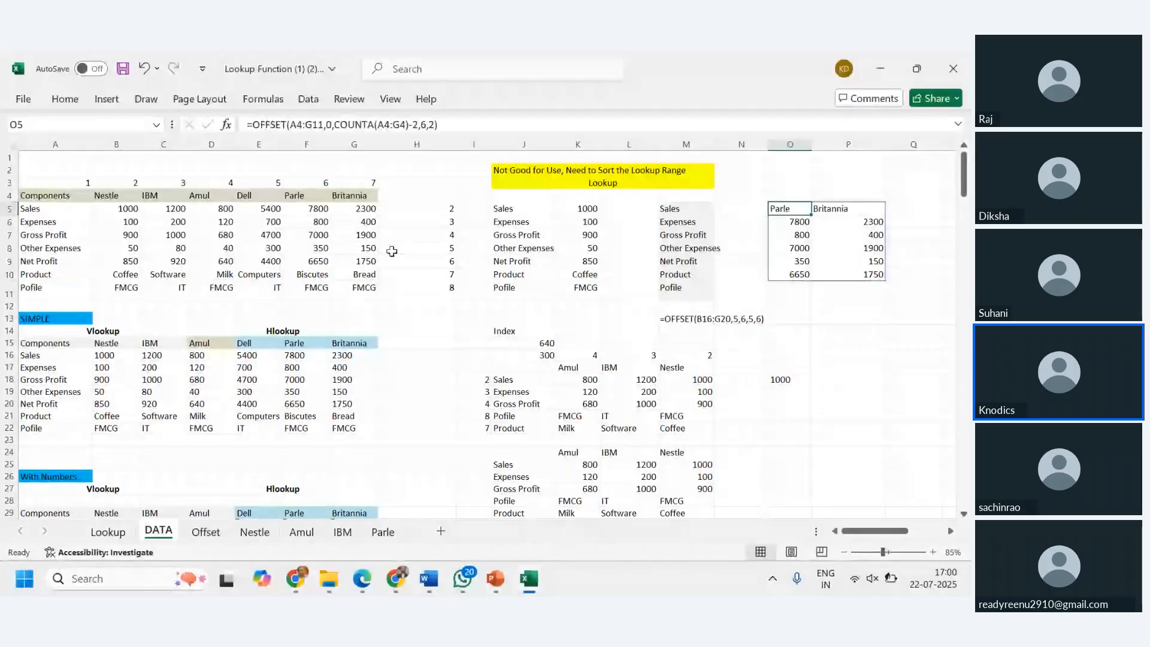
pyautogui.moveTo(45, 195); pyautogui.dragTo(328, 279)
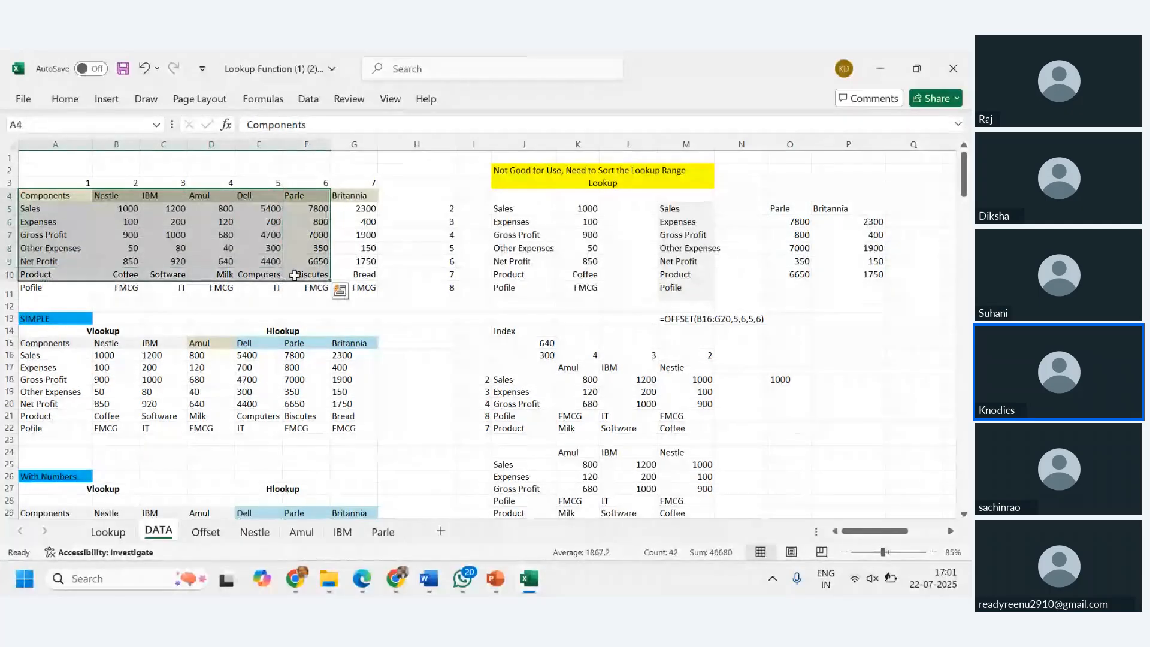
pyautogui.click(800, 206)
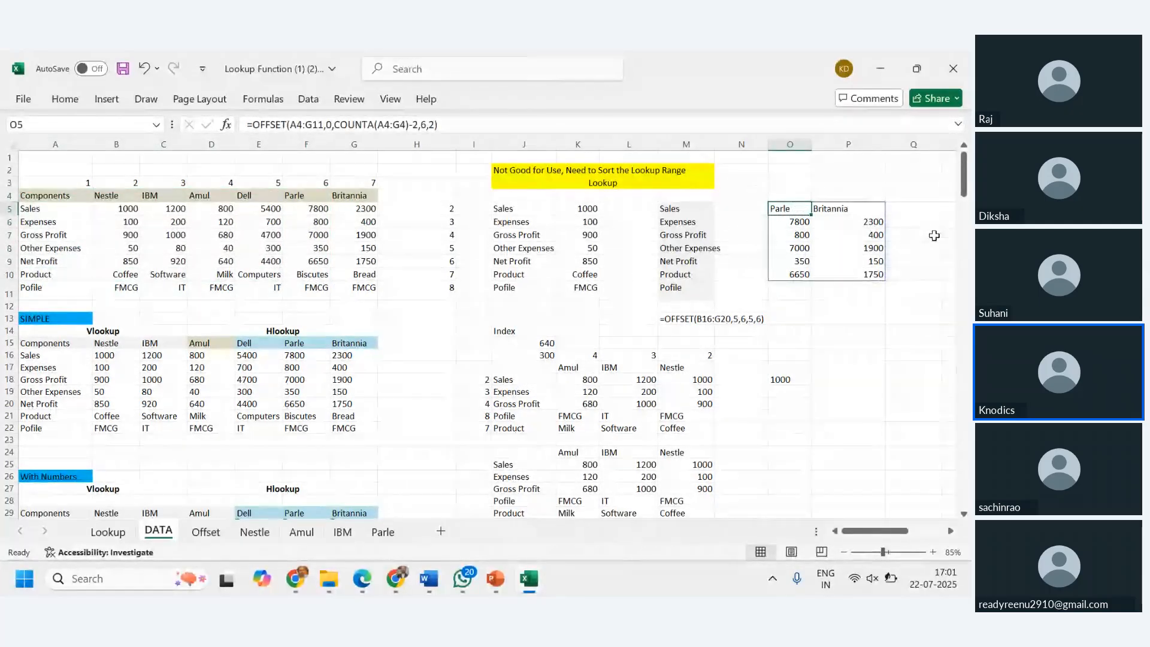
pyautogui.moveTo(789, 208); pyautogui.dragTo(856, 269)
pyautogui.press('Delete')
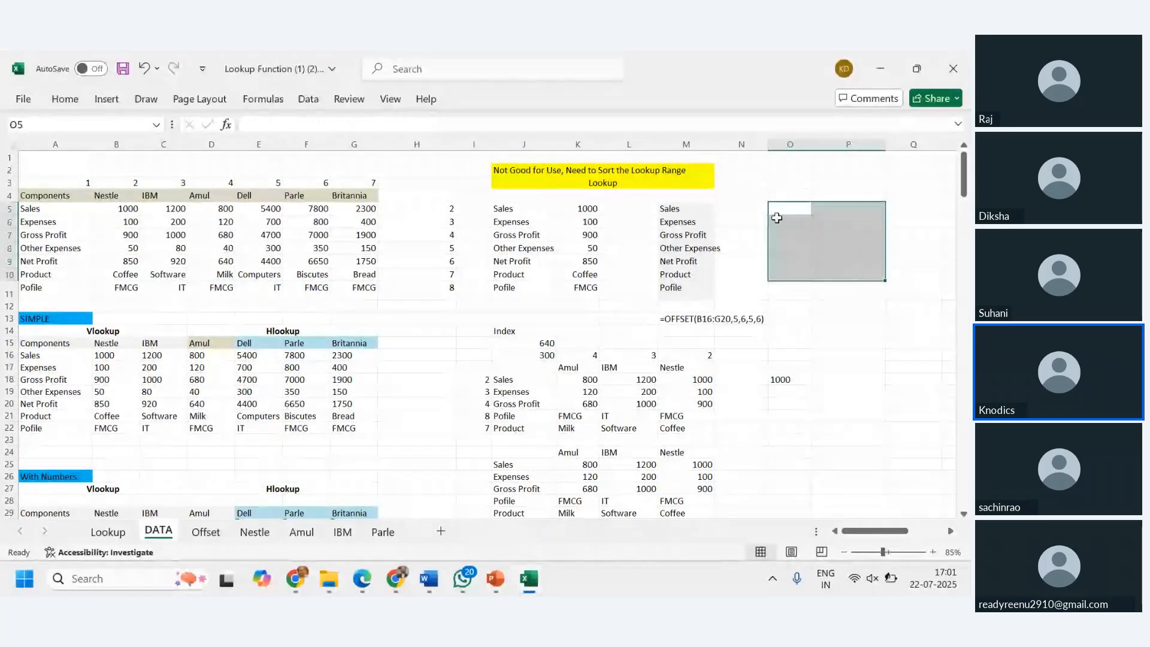
# Begin an OFFSET formula in O5 with A4:G11 as the reference and 0 as the rows argument.
pyautogui.click(785, 210)
pyautogui.write('=offset(')
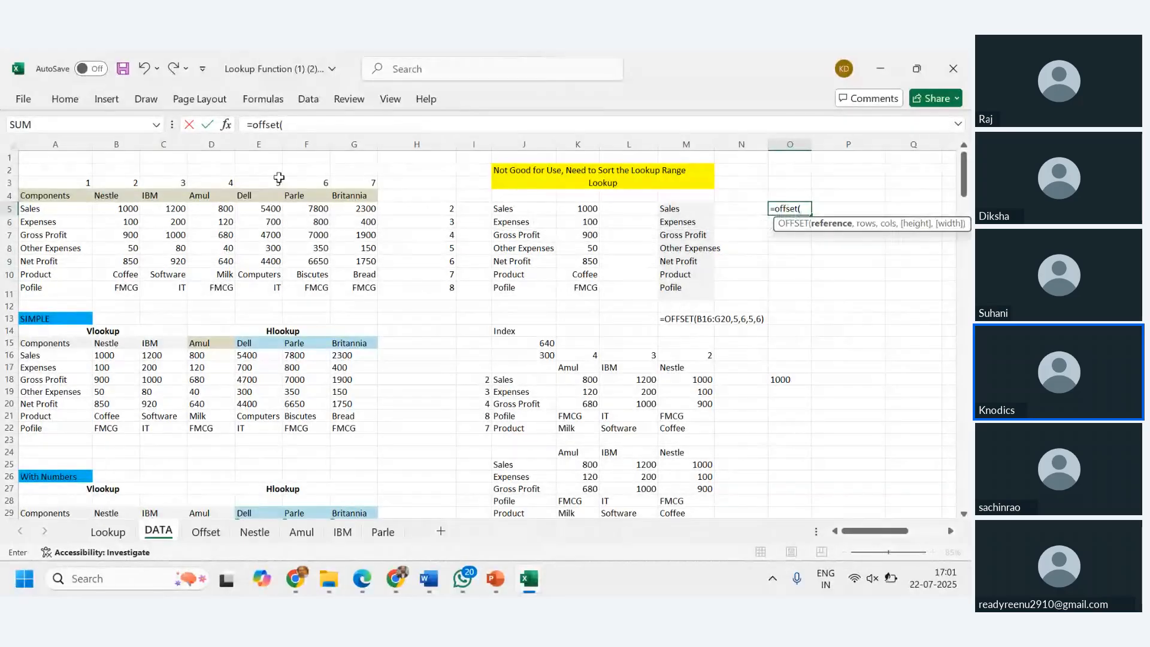
pyautogui.moveTo(62, 195); pyautogui.dragTo(346, 286)
pyautogui.write(',')
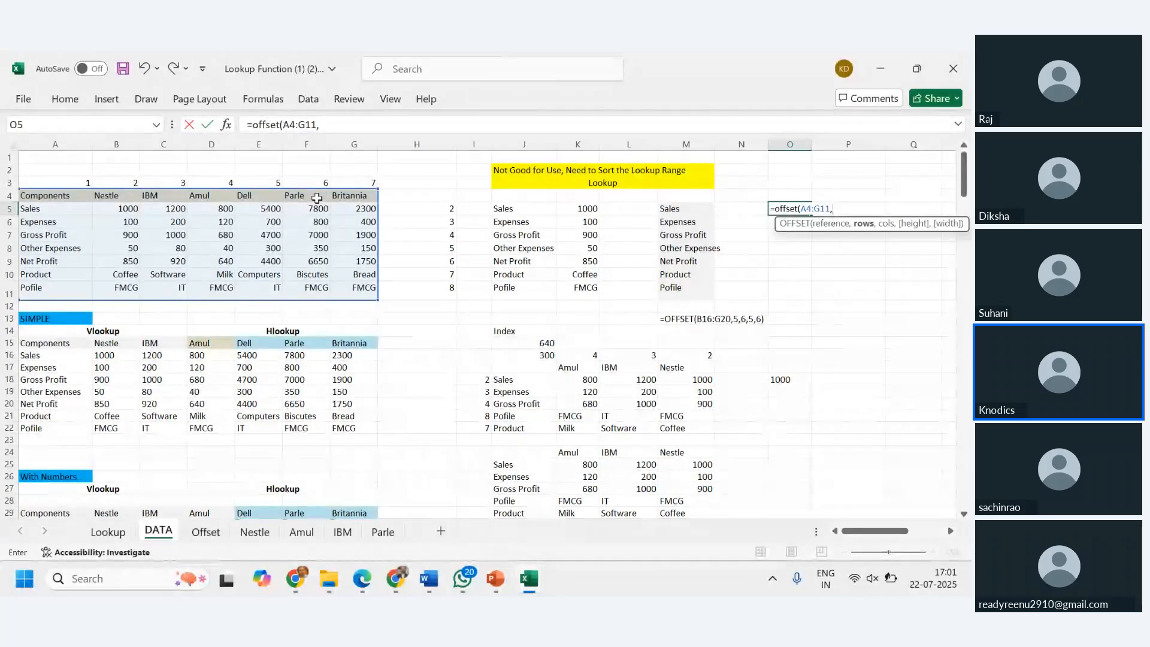
pyautogui.write('0,')
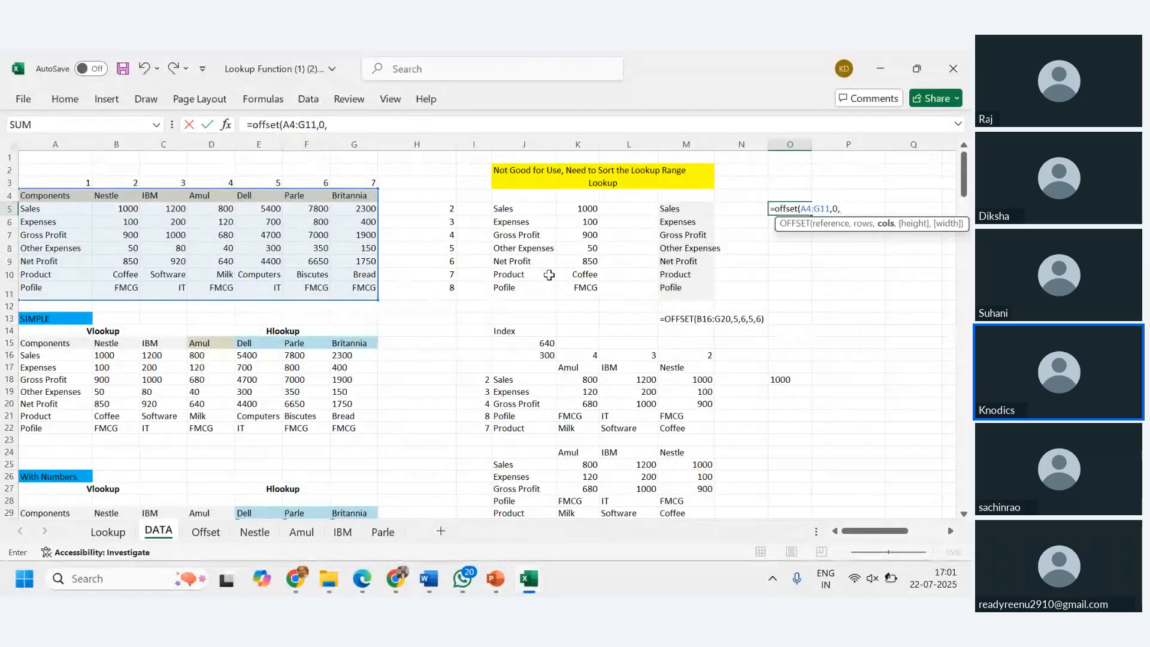
# Enter COUNTA(A4:G4)-2 as the columns argument of the OFFSET formula.
pyautogui.write('counta(')
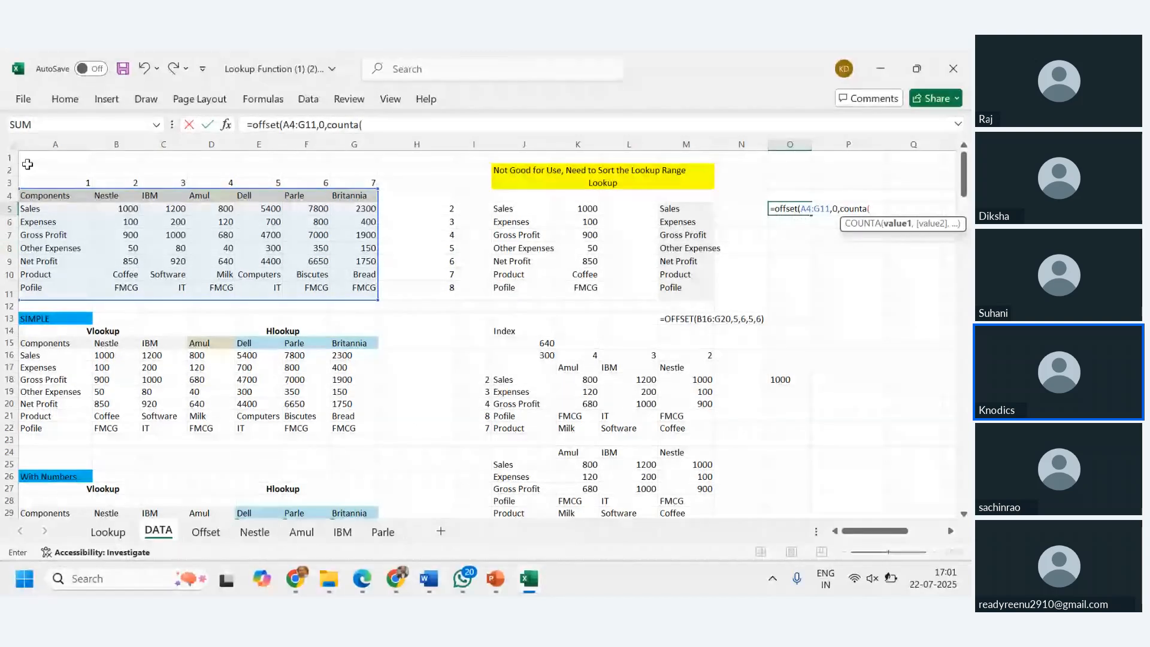
pyautogui.click(54, 196)
pyautogui.moveTo(53, 197); pyautogui.dragTo(332, 191)
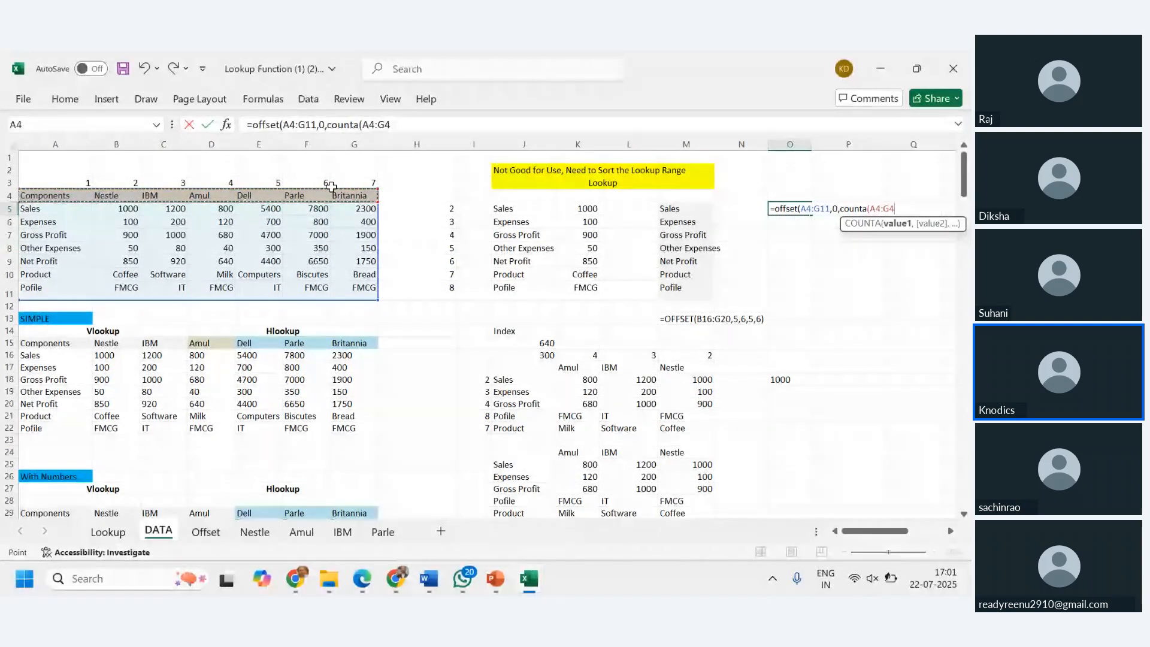
pyautogui.write(')')
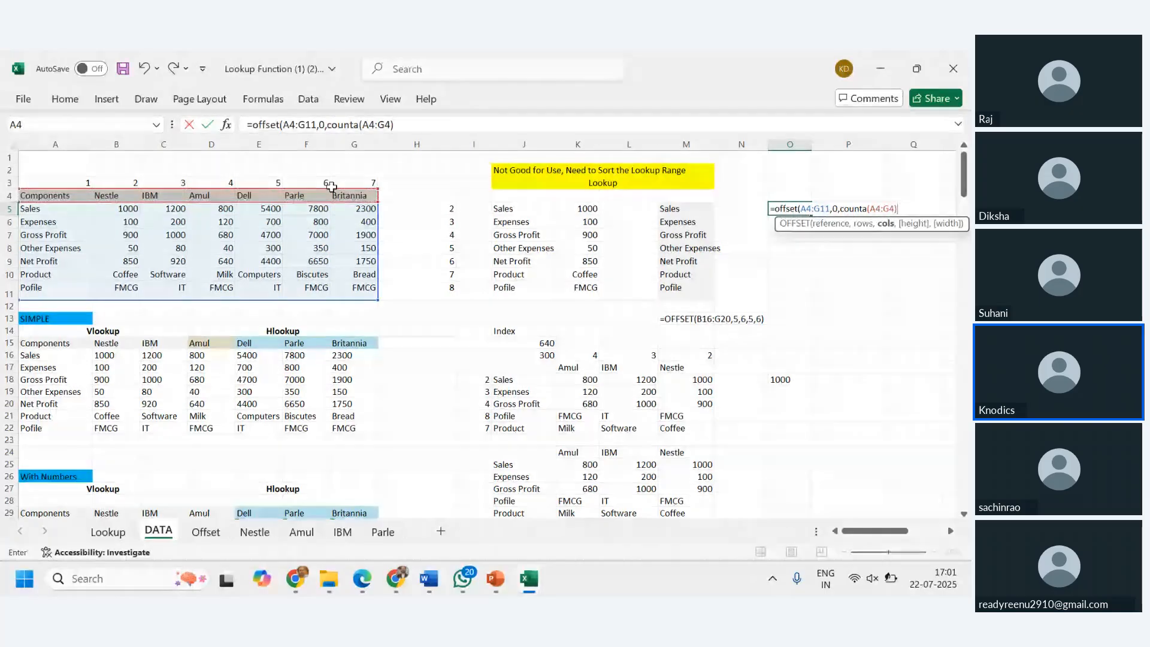
pyautogui.write('-1')
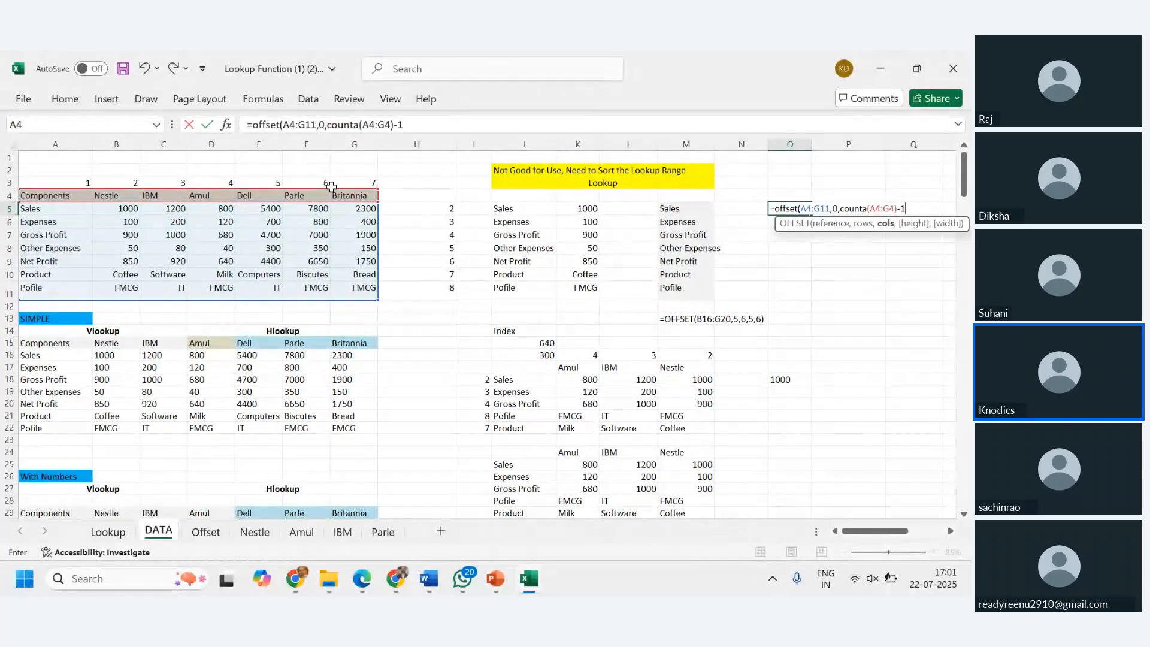
pyautogui.press('BackSpace')
pyautogui.write('2,')
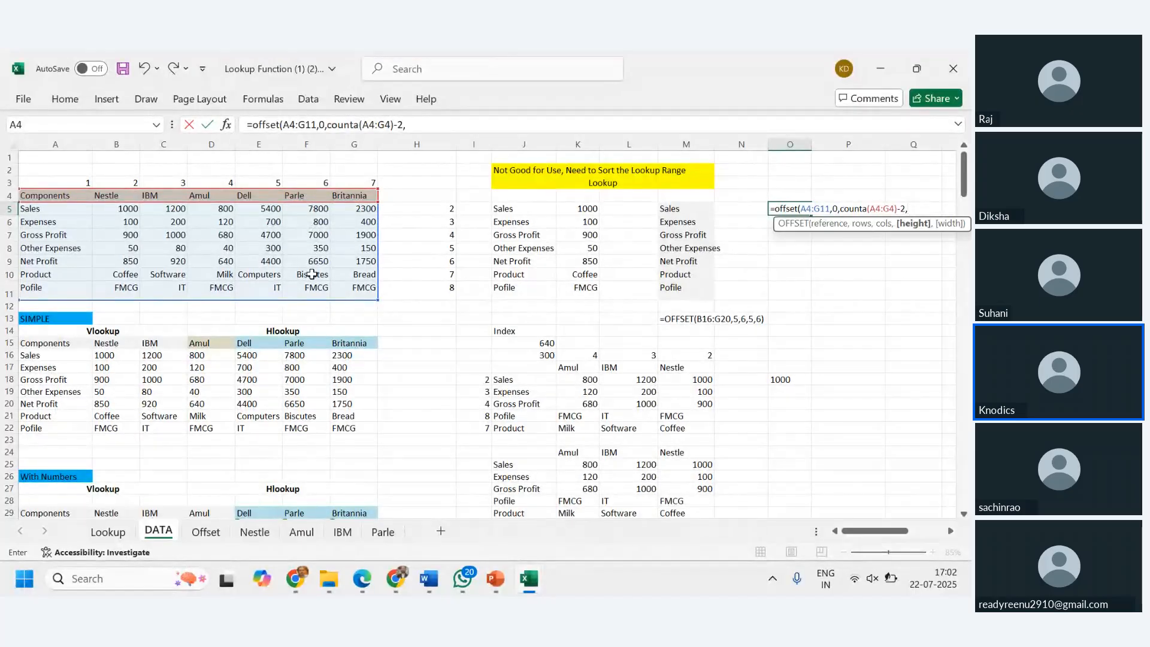
pyautogui.write('8,2')
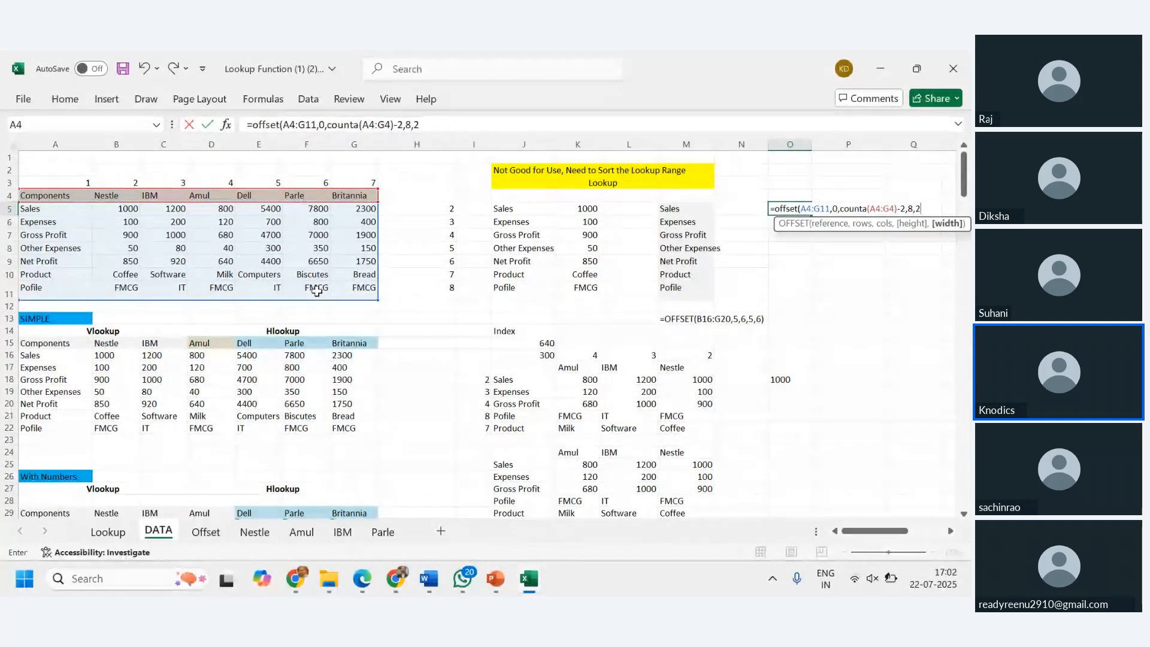
pyautogui.write(')')
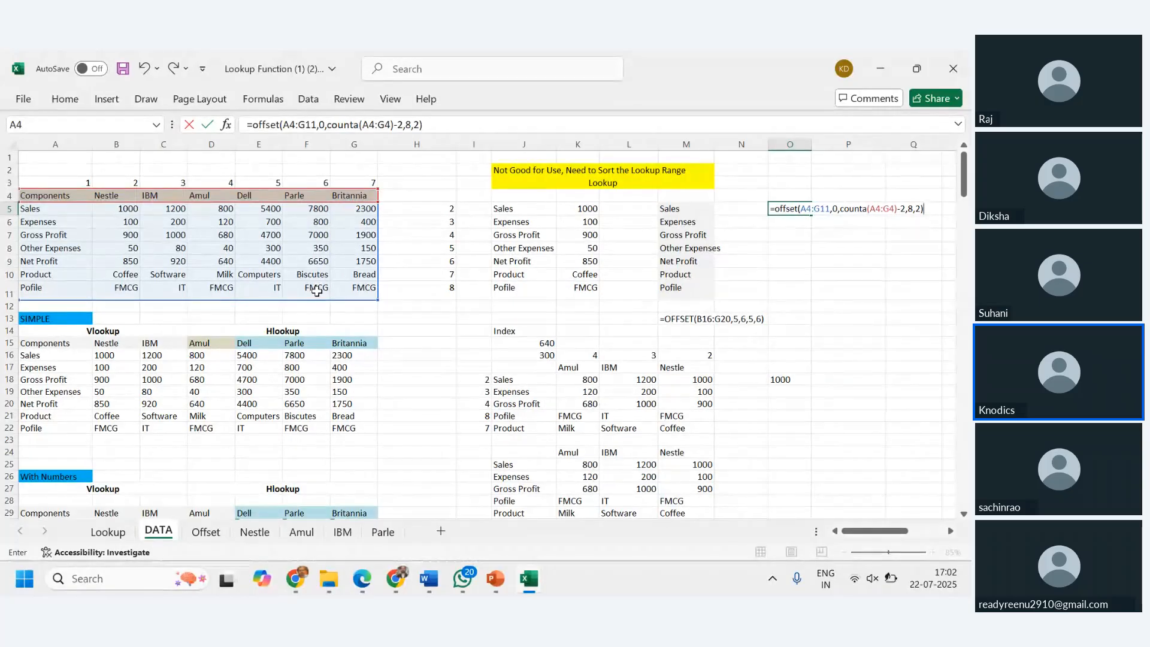
pyautogui.press('BackSpace')
pyautogui.press('BackSpace')
pyautogui.press('BackSpace')
pyautogui.press('BackSpace')
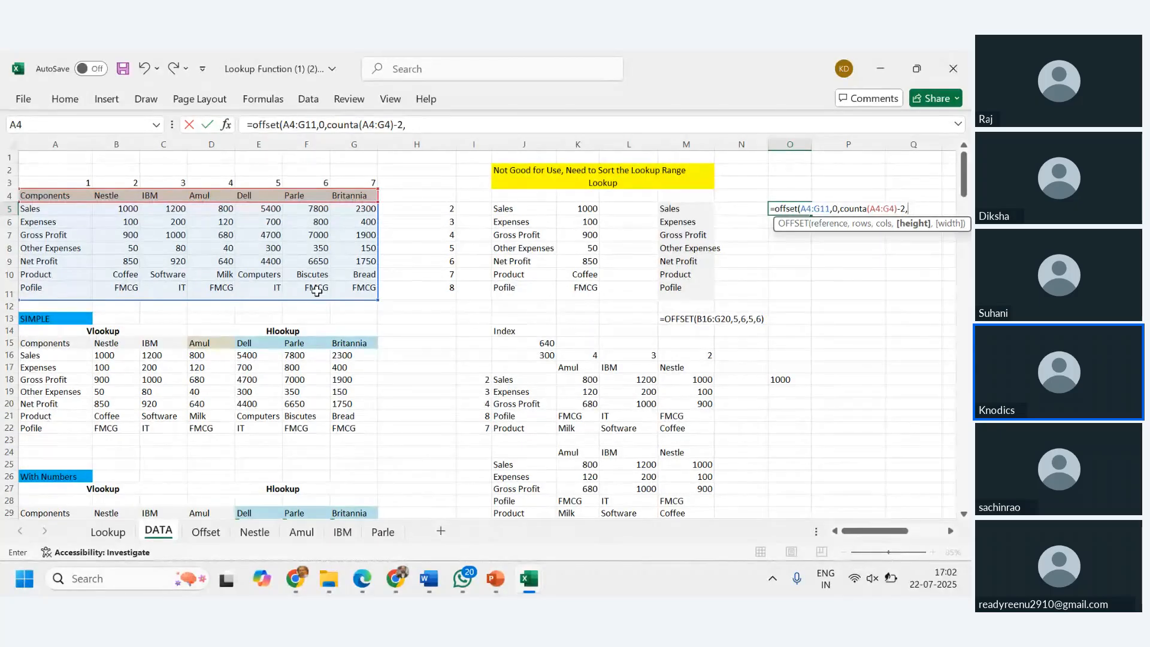
# Complete the OFFSET formula with COUNTA(A4:A11) as the height and 2 as the width.
pyautogui.write('counta(')
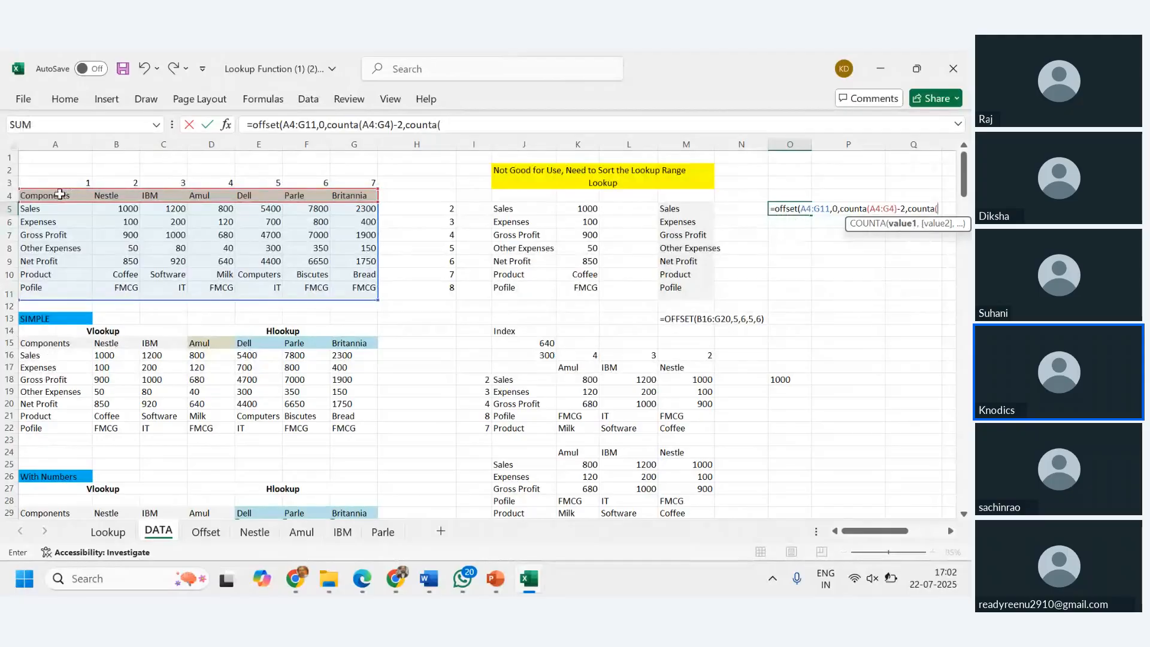
pyautogui.moveTo(42, 195); pyautogui.dragTo(42, 275)
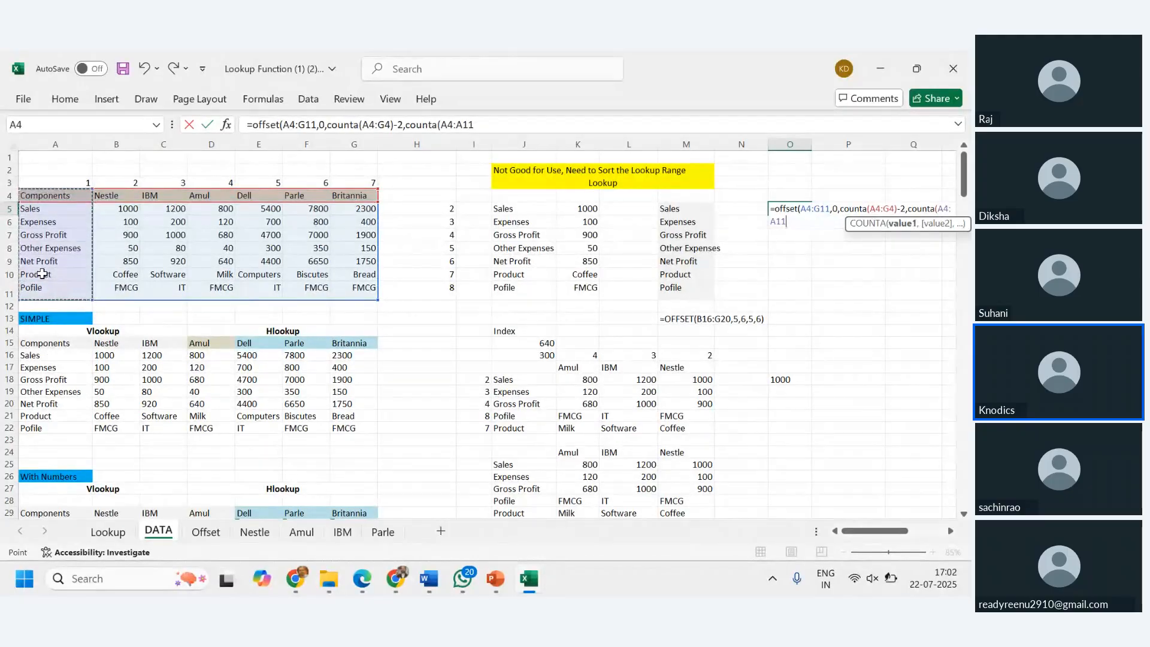
pyautogui.write(')')
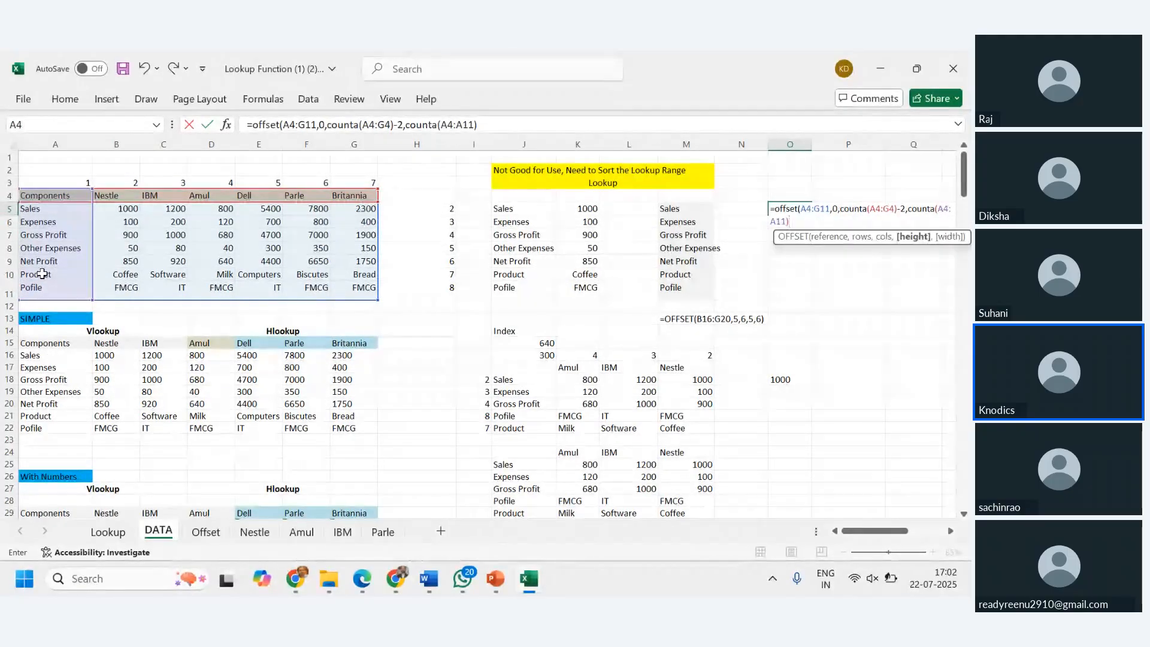
pyautogui.write(',2)')
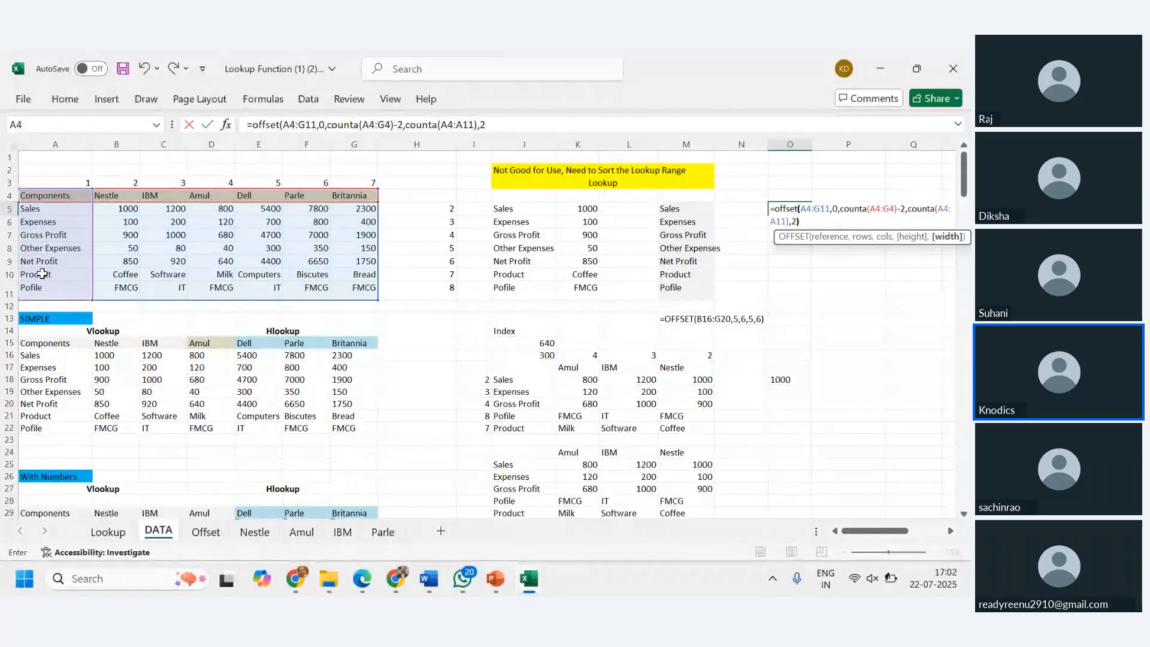
pyautogui.press('Return')
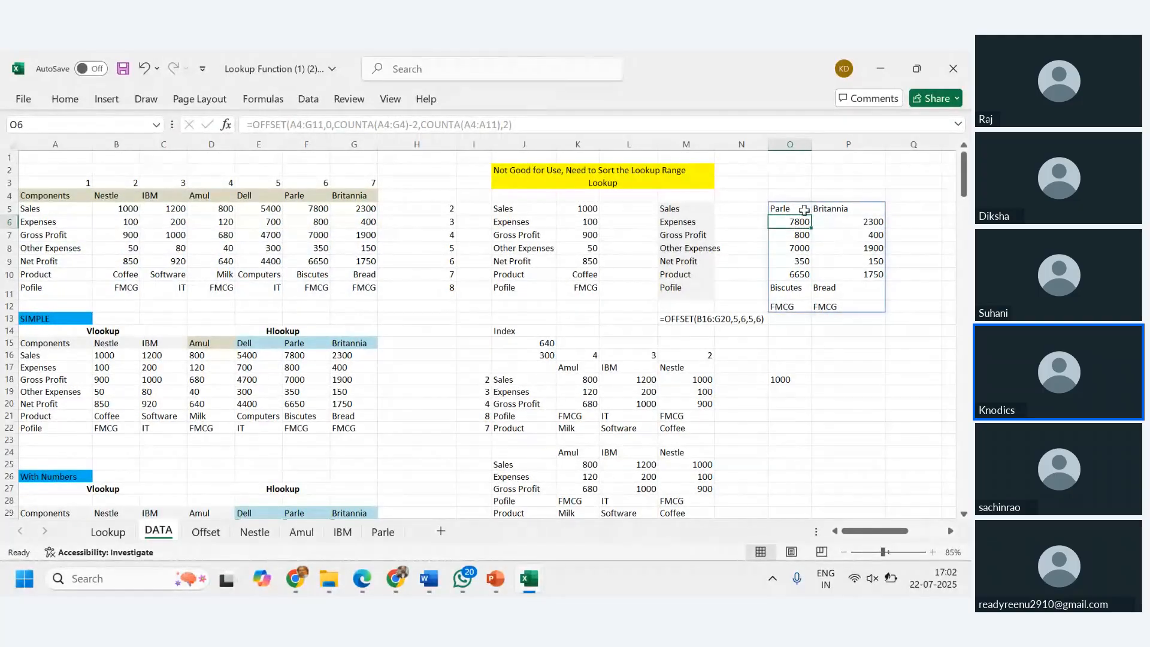
# Edit the OFFSET formula in O5 to use COUNTA(A4:G4)-3 for the columns and a width of 3.
pyautogui.moveTo(802, 210); pyautogui.dragTo(864, 307)
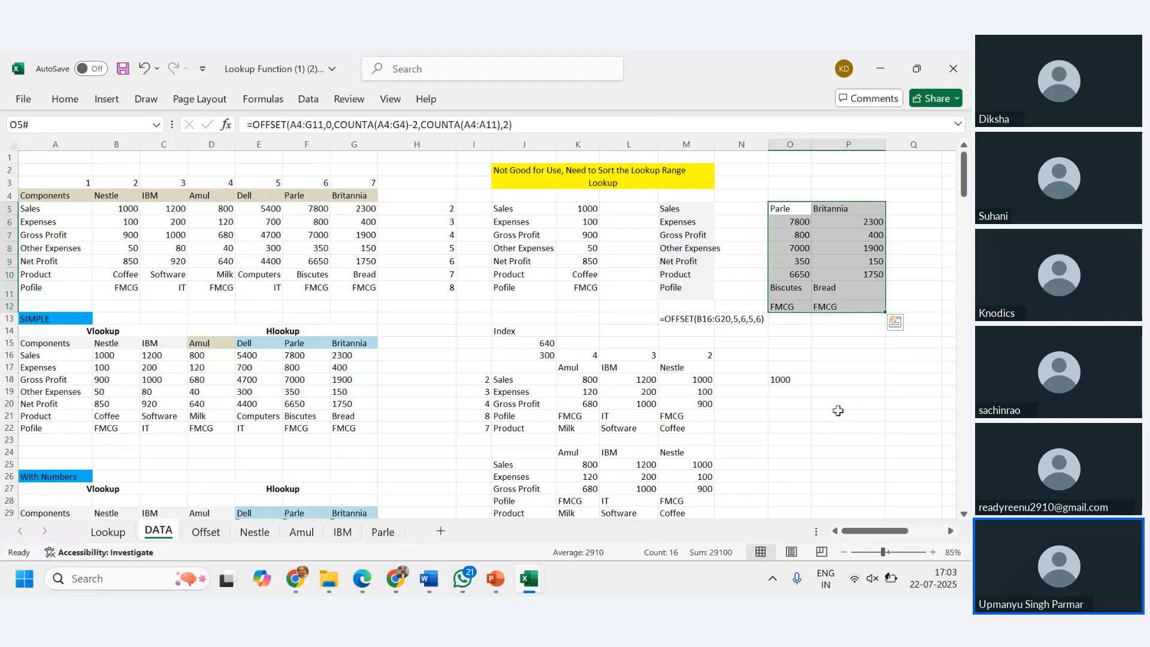
pyautogui.scroll(3, 845, 393)
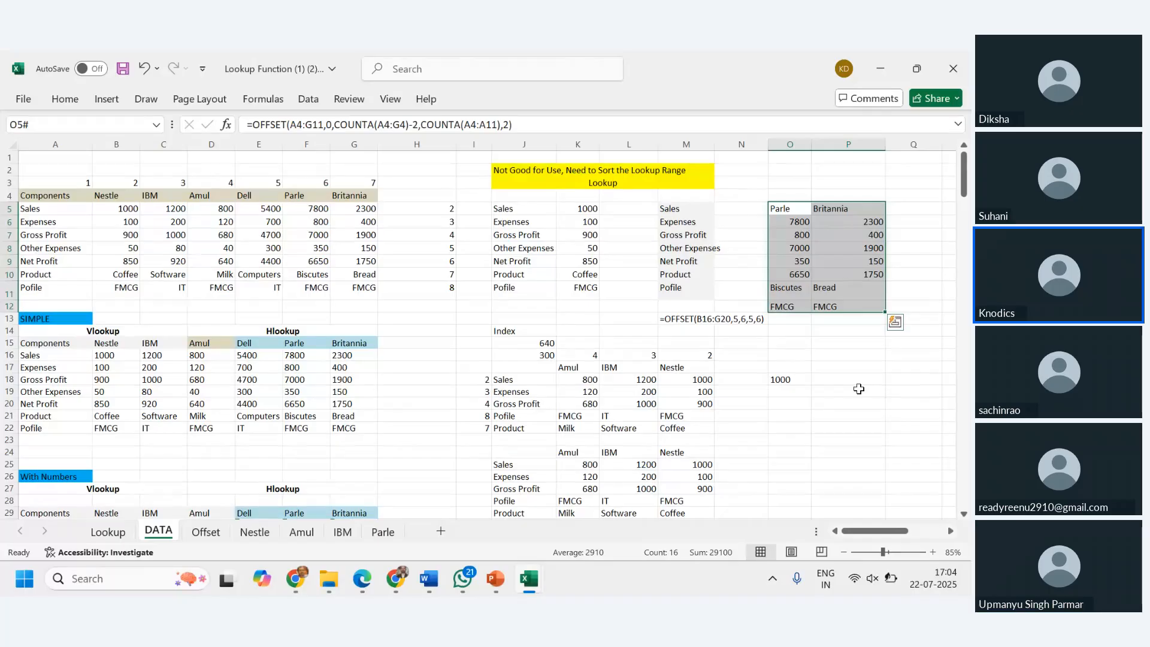
pyautogui.click(419, 127)
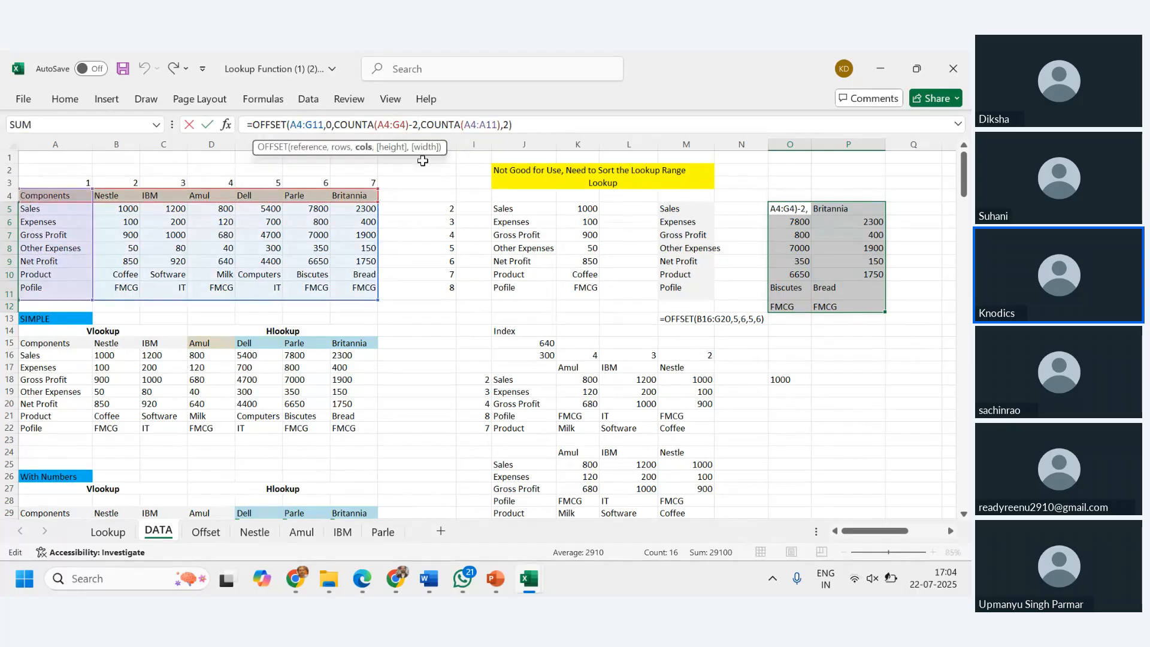
pyautogui.press('BackSpace')
pyautogui.write('3')
pyautogui.press('End')
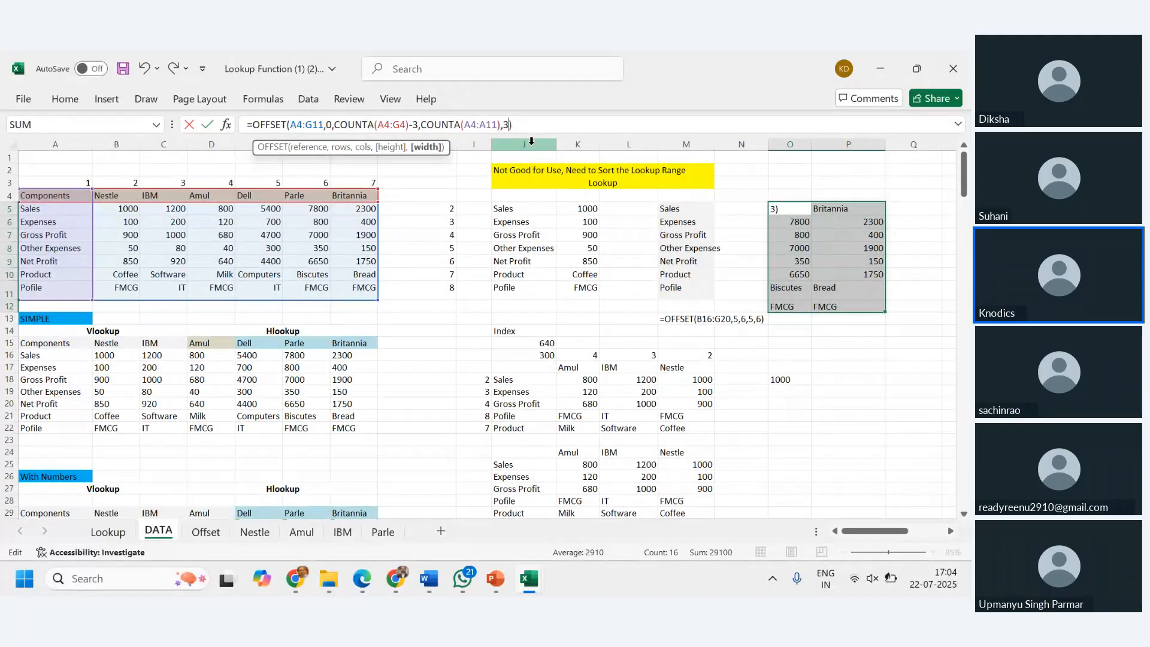
pyautogui.press('Return')
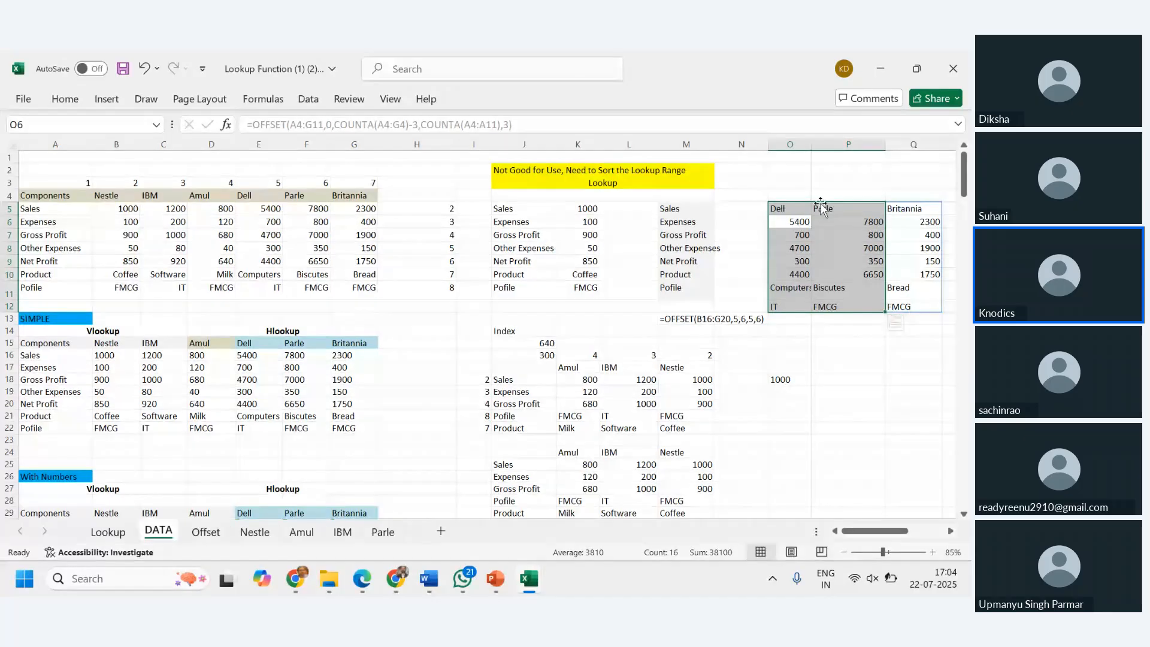
# Inspect the OFFSET formula in O5 and the INDEX formula in K18.
pyautogui.click(793, 211)
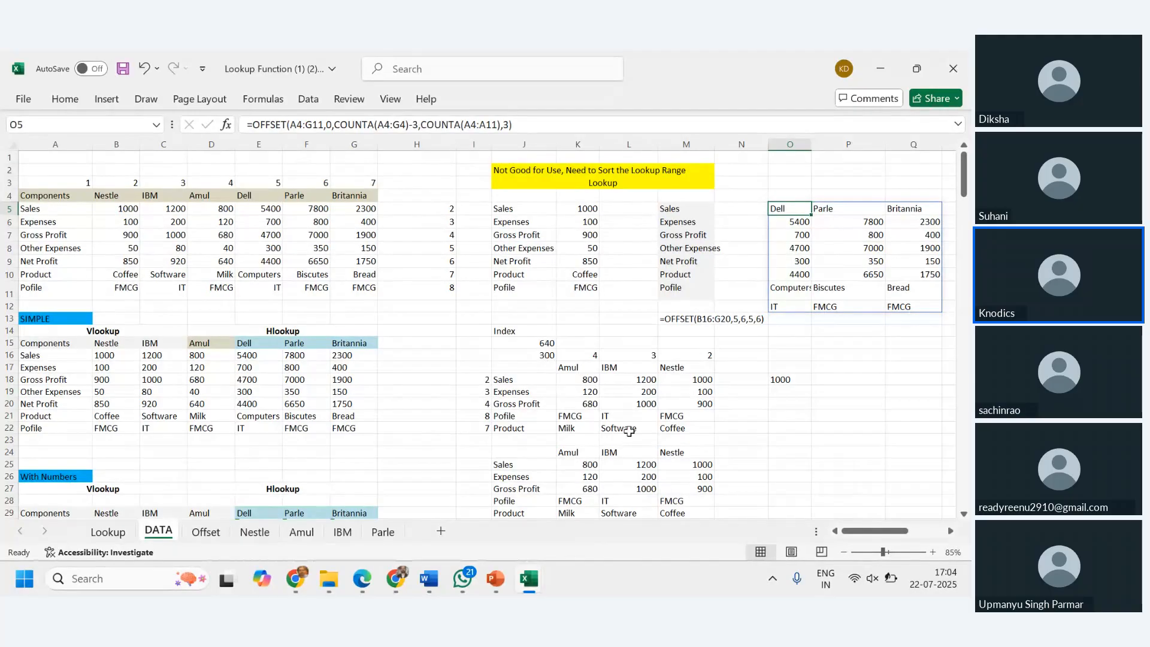
pyautogui.click(572, 381)
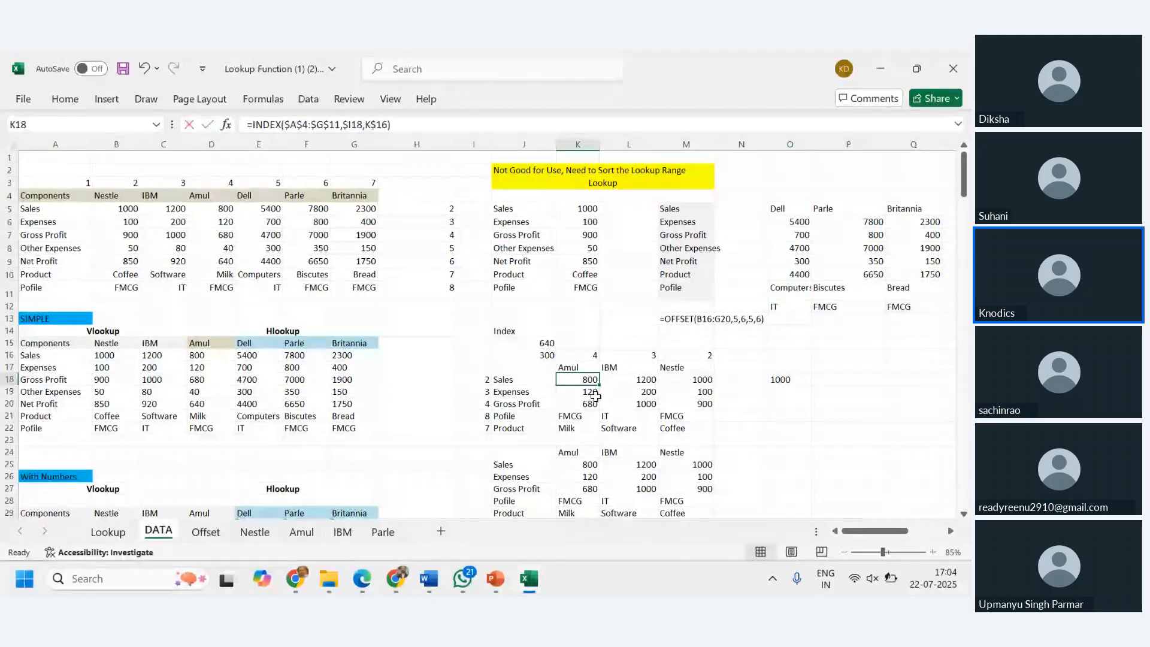
# Review the cell references in K18's INDEX formula and the arguments of O5's OFFSET formula.
pyautogui.press('F2')
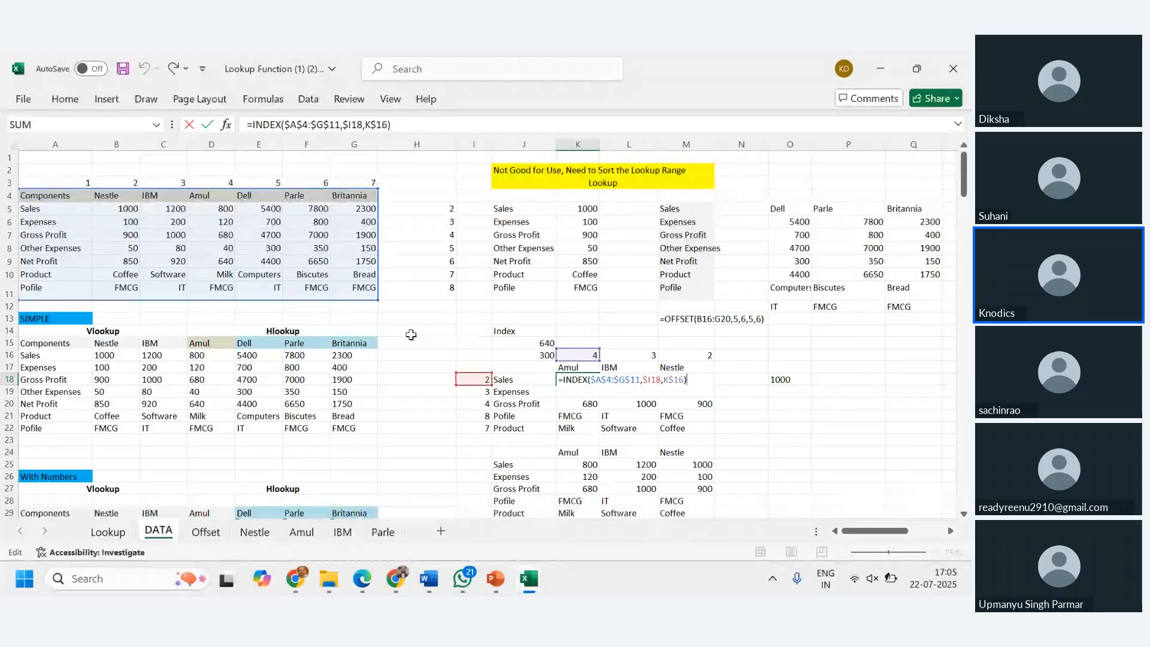
pyautogui.hotkey('ctrl', 'Return')
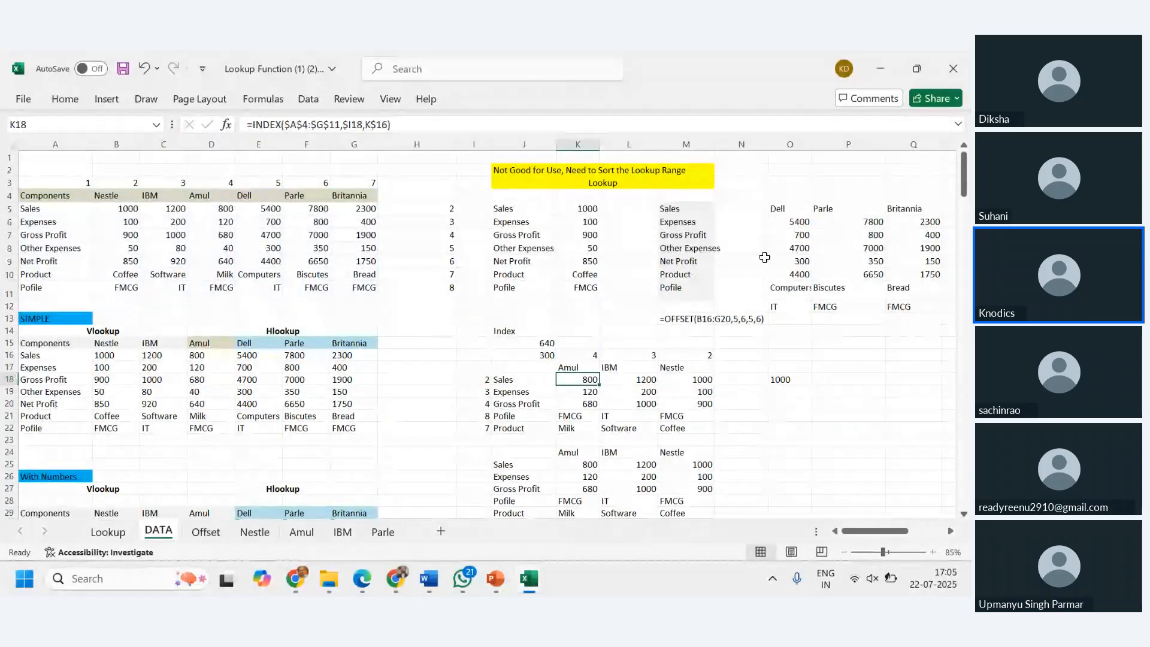
pyautogui.doubleClick(791, 211)
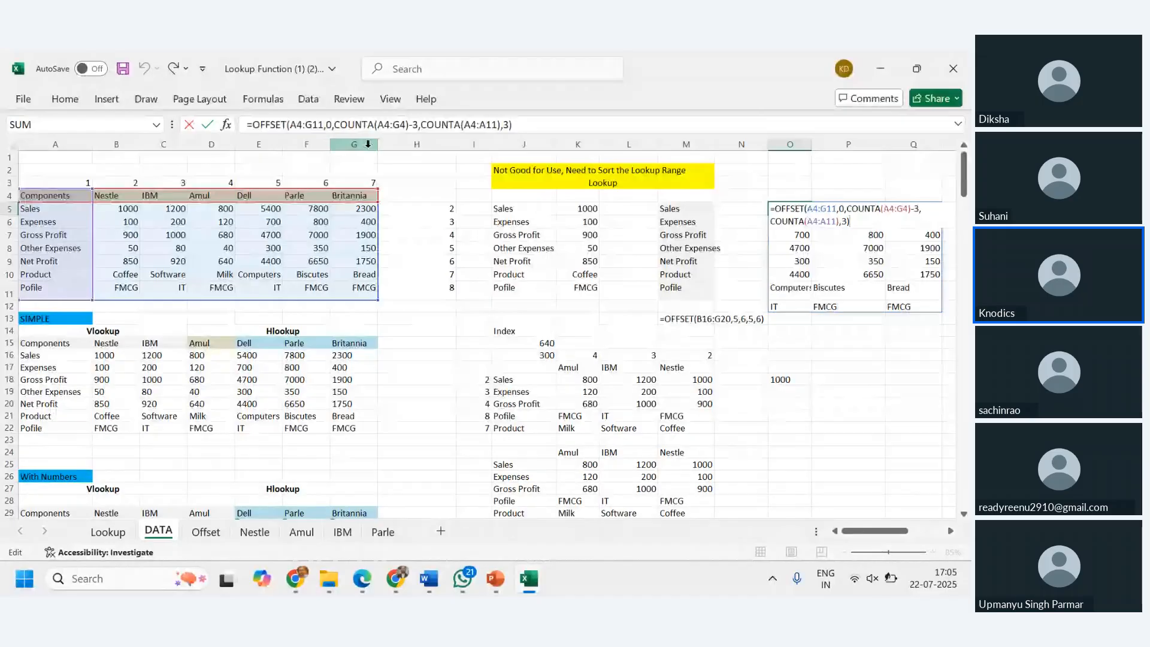
pyautogui.hotkey('ctrl', 'Return')
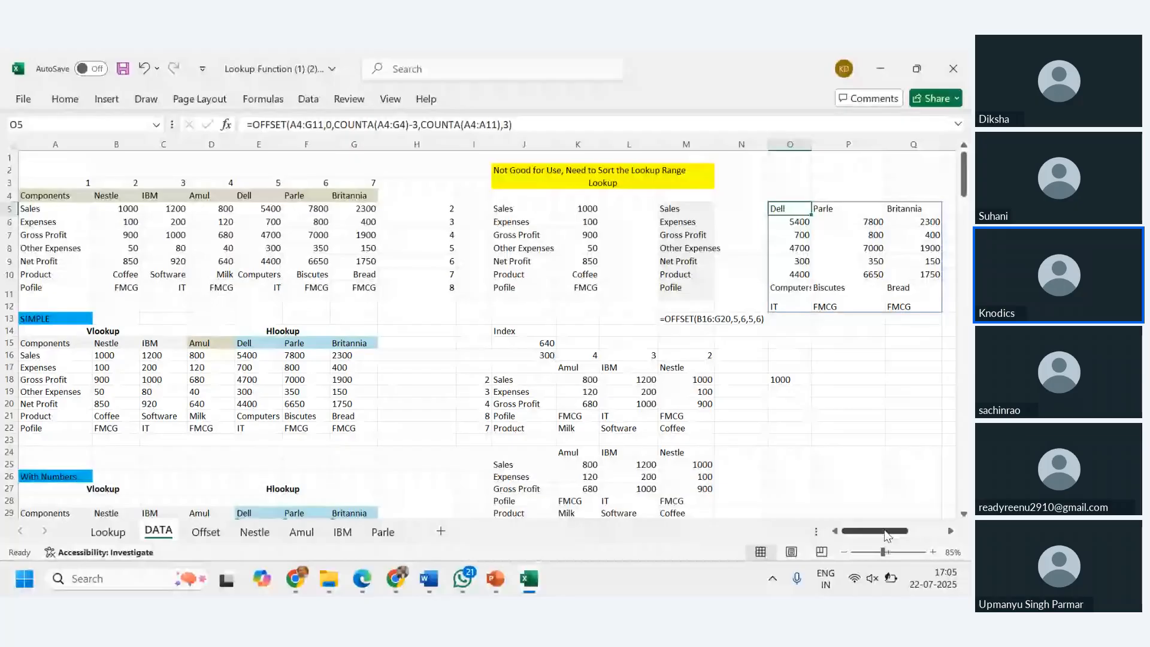
# Enter =SUM(OFFSET(B5:G5,0,5,1,2)) in S5 to total two columns of the Sales row.
pyautogui.hscroll(2, 888, 535)
pyautogui.click(789, 208)
pyautogui.write('=sum(offset(B5:G5,0,')
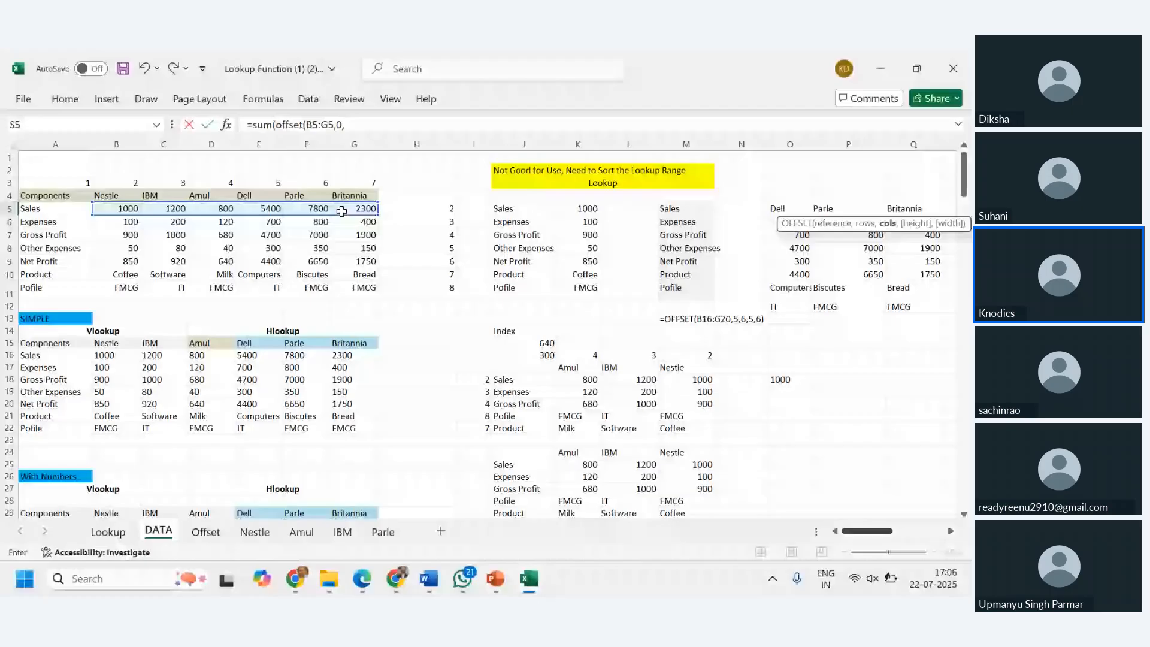
pyautogui.write('5,')
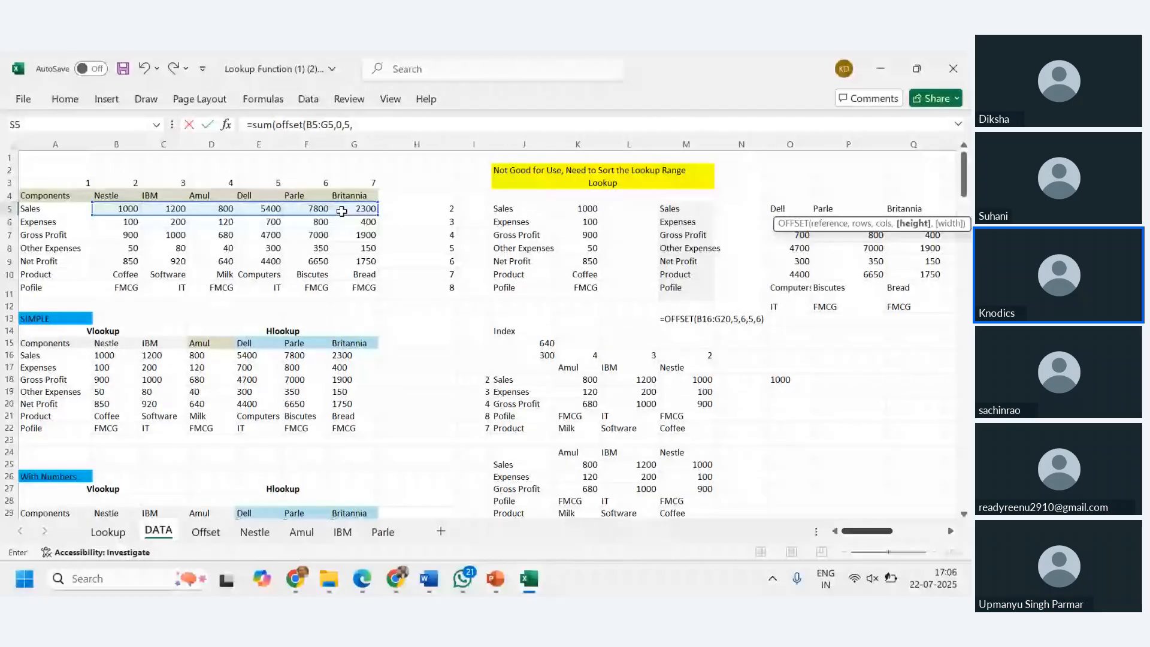
pyautogui.write('1,2)')
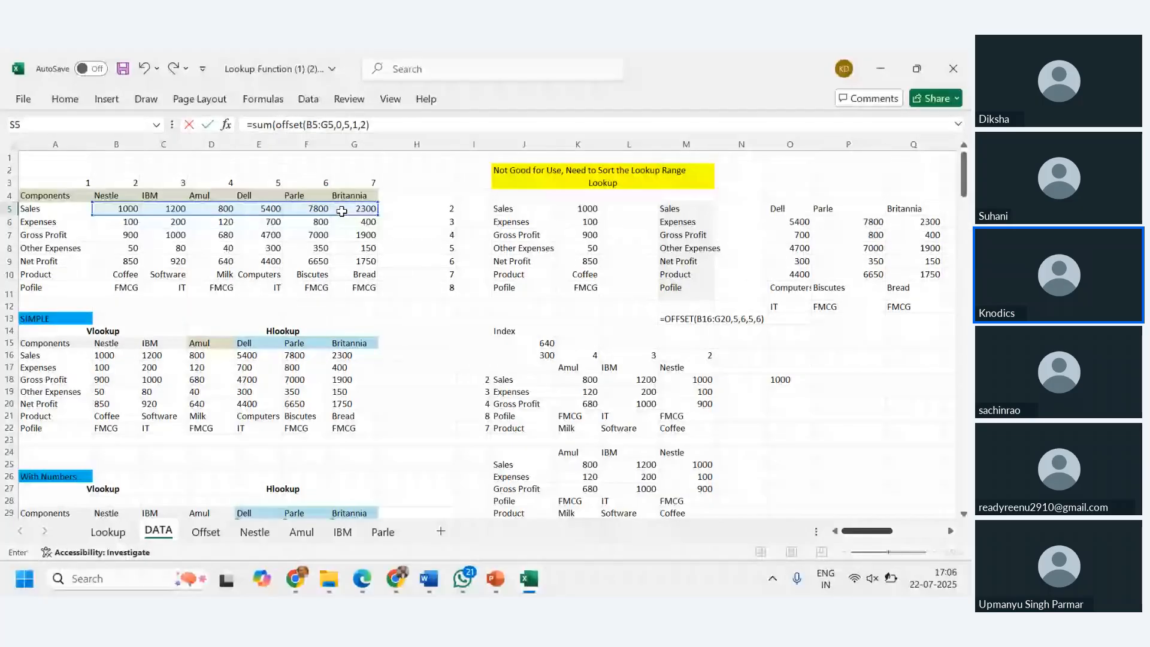
pyautogui.press('Return')
pyautogui.press('Up')
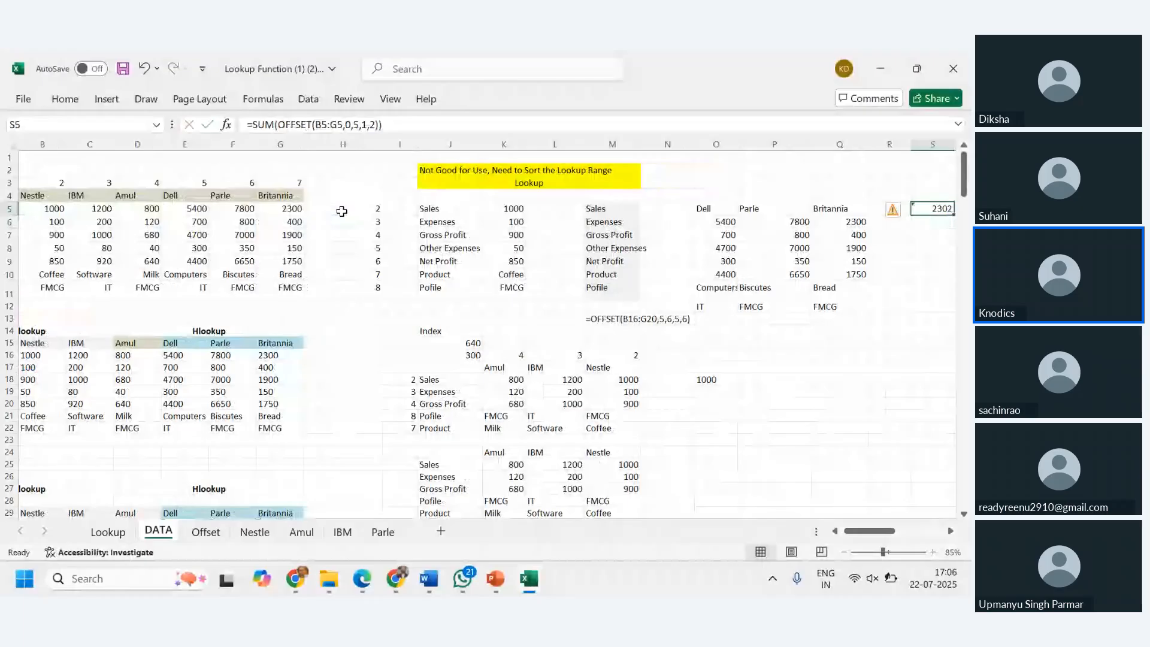
# Fill the SUM(OFFSET) formula from S5 down through S9.
pyautogui.hotkey('shift', 'Down')
pyautogui.hotkey('shift', 'Down')
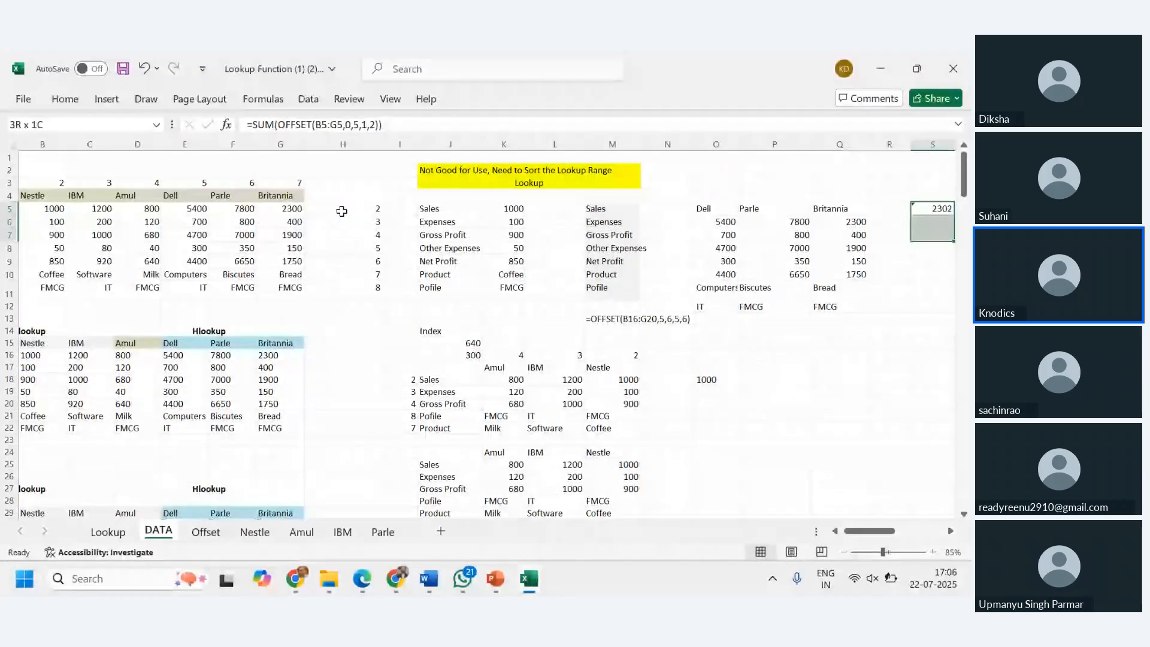
pyautogui.hotkey('shift', 'Down')
pyautogui.hotkey('shift', 'Down')
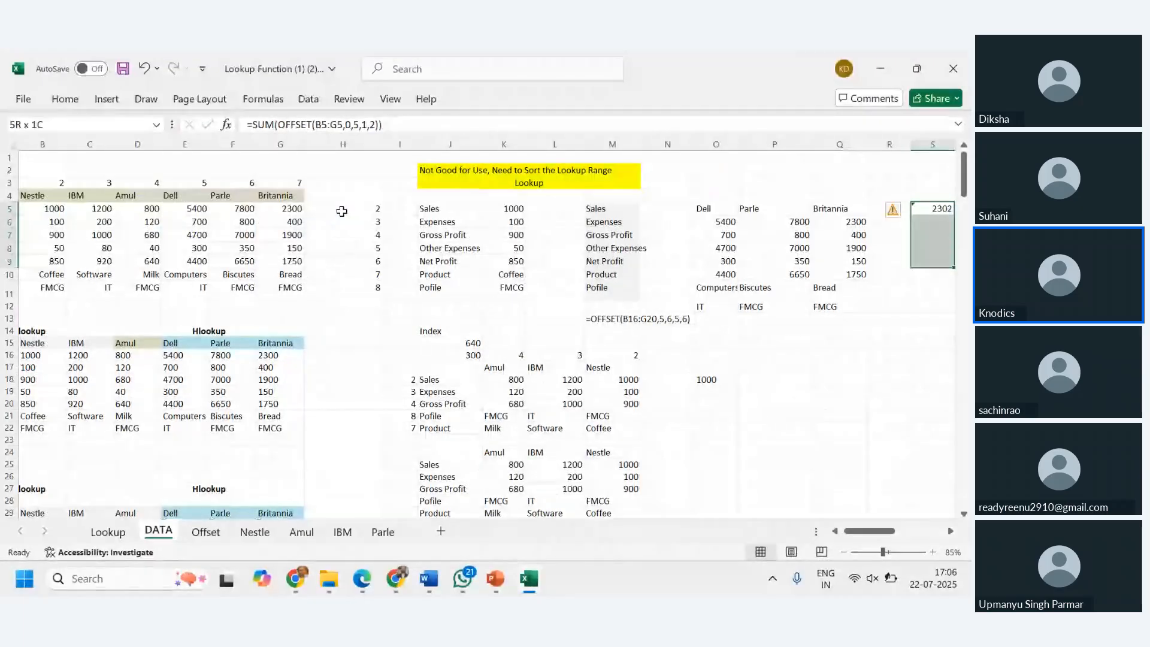
pyautogui.hotkey('ctrl', 'd')
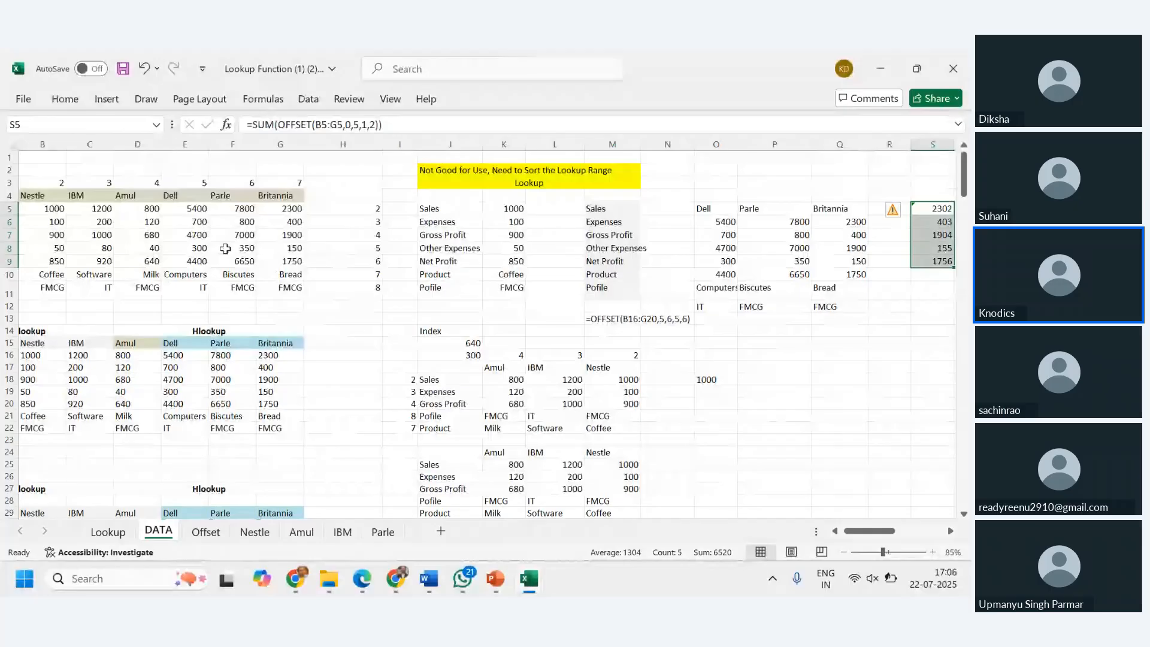
# Check the Parle and Britannia sales in F5:G5 and set the columns argument of S5's OFFSET to 4.
pyautogui.moveTo(237, 209); pyautogui.dragTo(282, 208)
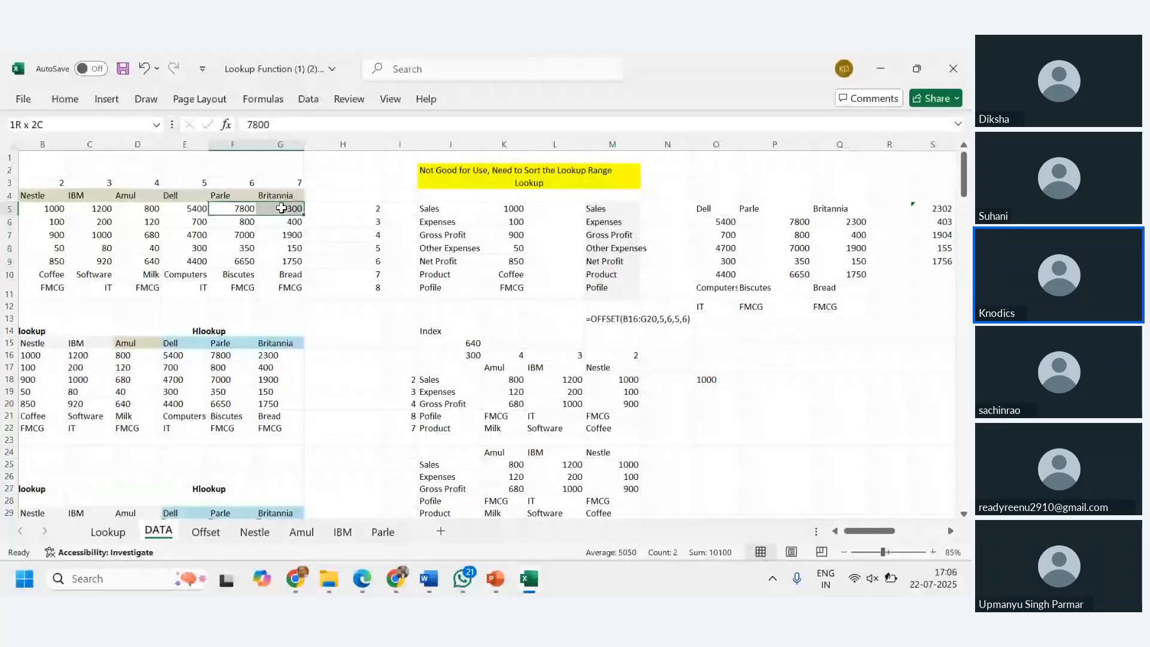
pyautogui.click(932, 209)
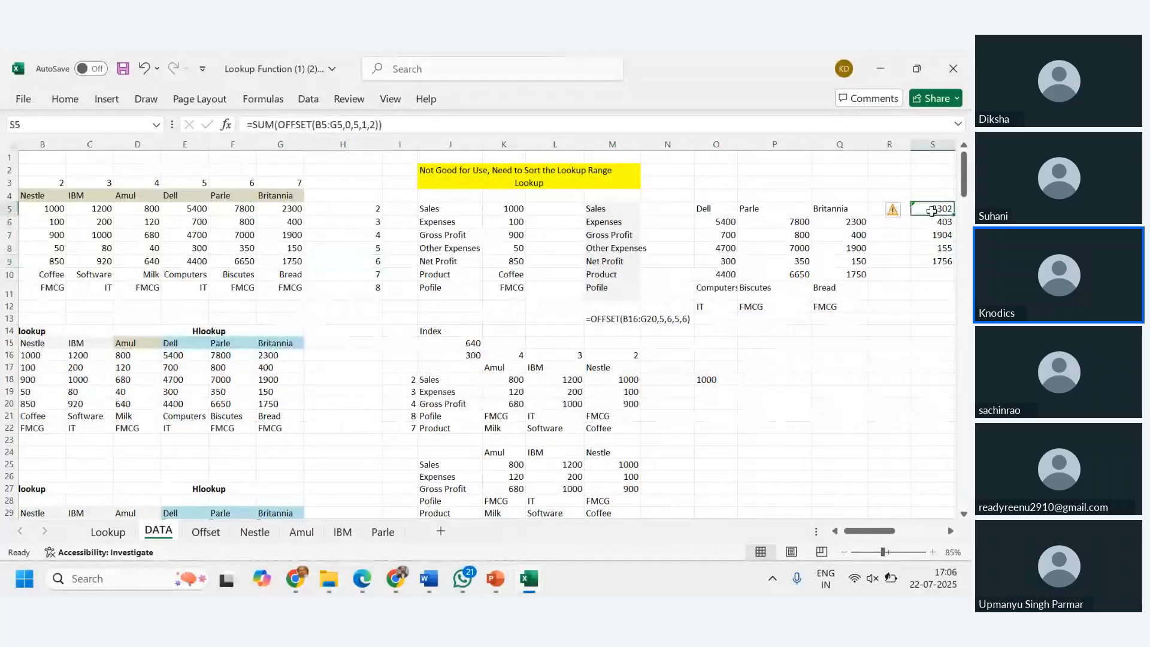
pyautogui.click(366, 126)
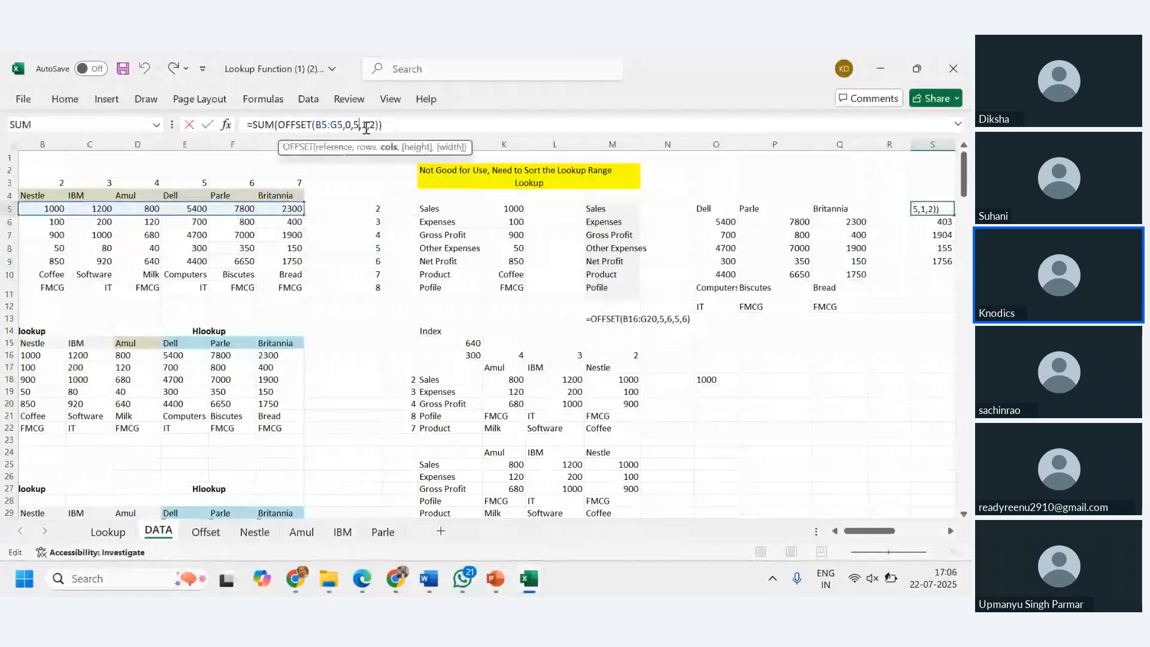
pyautogui.press('BackSpace')
pyautogui.write('4')
pyautogui.hotkey('ctrl', 'Return')
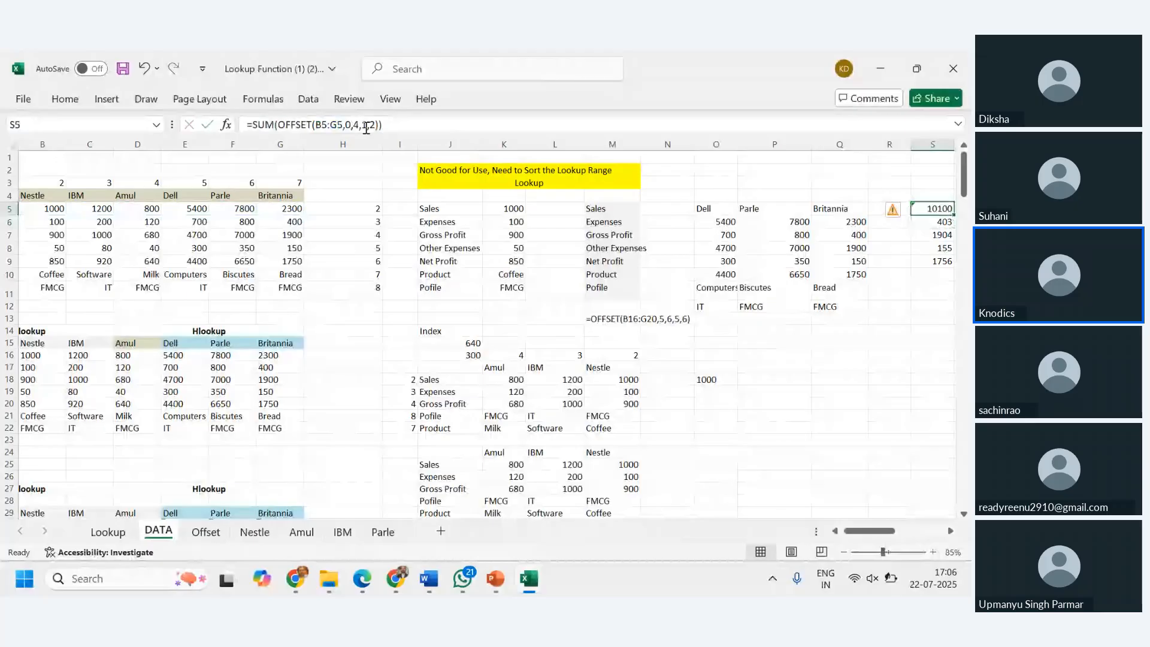
# Copy the corrected SUM(OFFSET) formula from S5 down through S9.
pyautogui.hotkey('ctrl', 'c')
pyautogui.hotkey('shift', 'Down')
pyautogui.hotkey('shift', 'Down')
pyautogui.hotkey('shift', 'Down')
pyautogui.hotkey('shift', 'Down')
pyautogui.hotkey('ctrl', 'v')
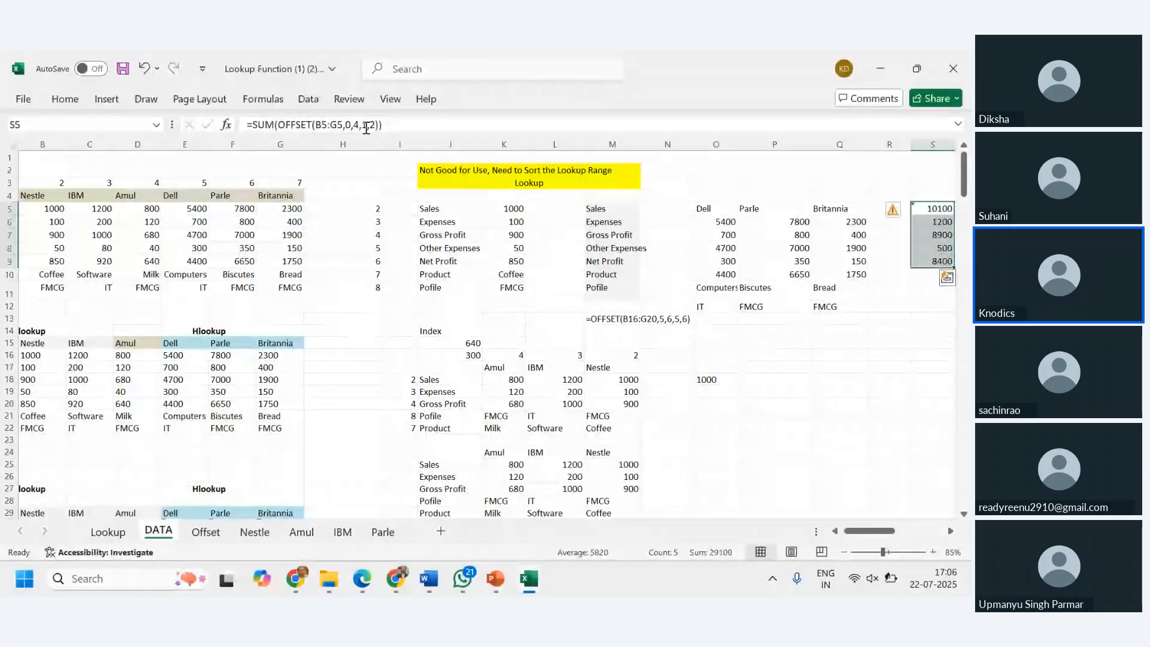
# Compare the totals in S5:S9 with the sums of the Parle and Britannia values in the matching rows.
pyautogui.moveTo(243, 208); pyautogui.dragTo(286, 208)
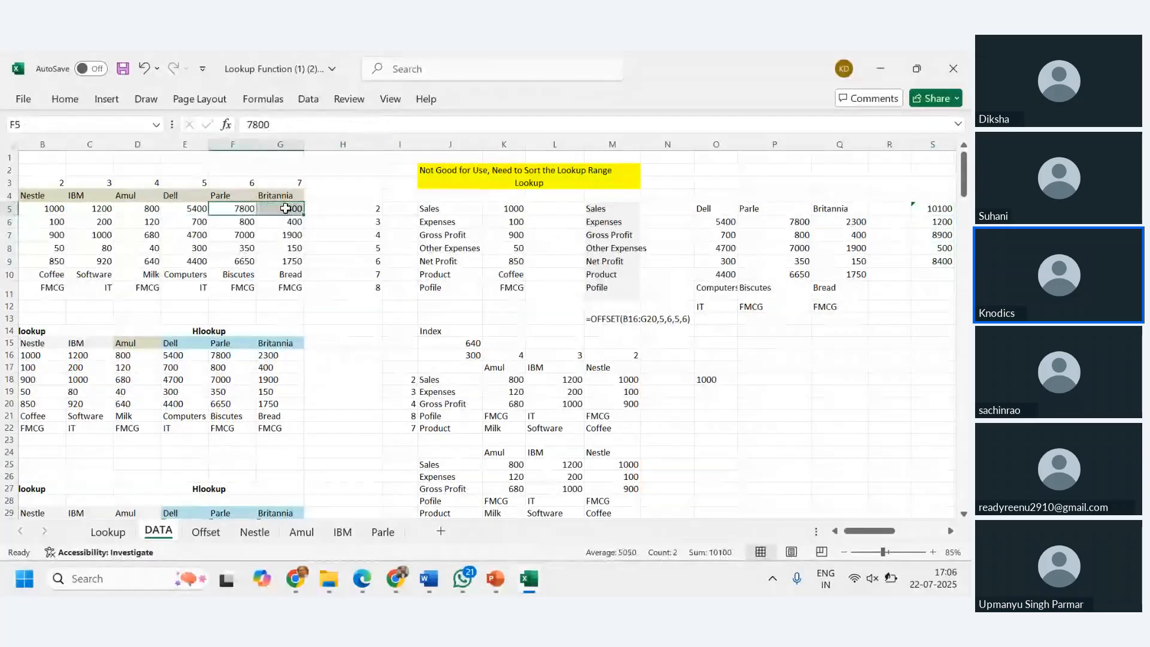
pyautogui.click(933, 221)
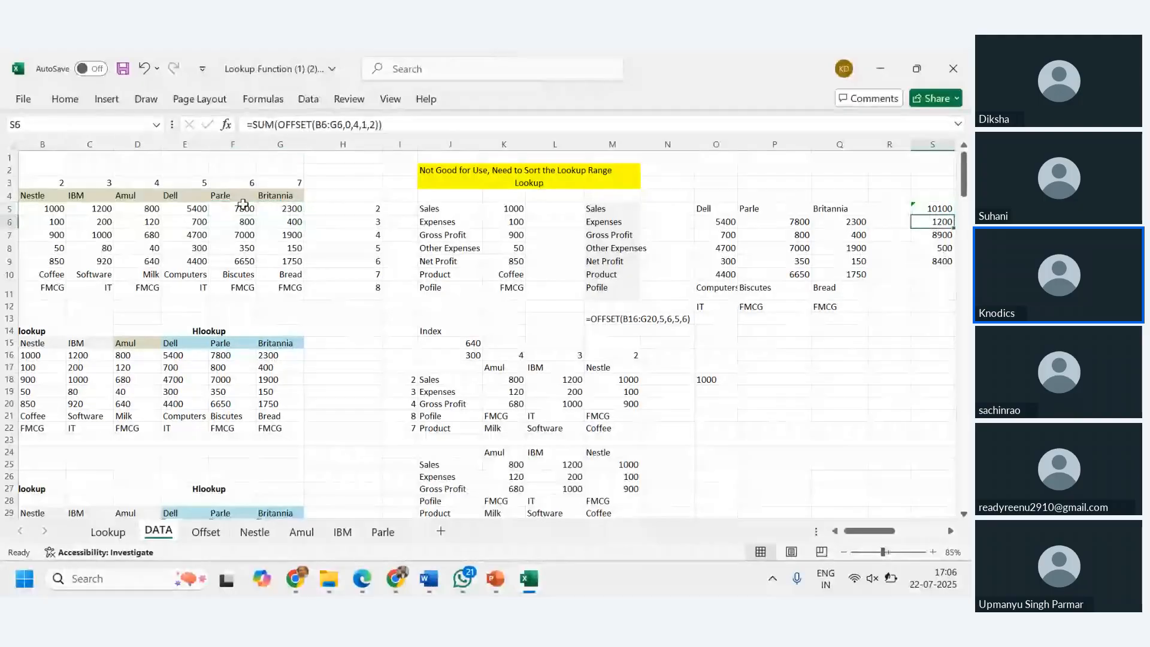
pyautogui.moveTo(242, 222); pyautogui.dragTo(359, 222)
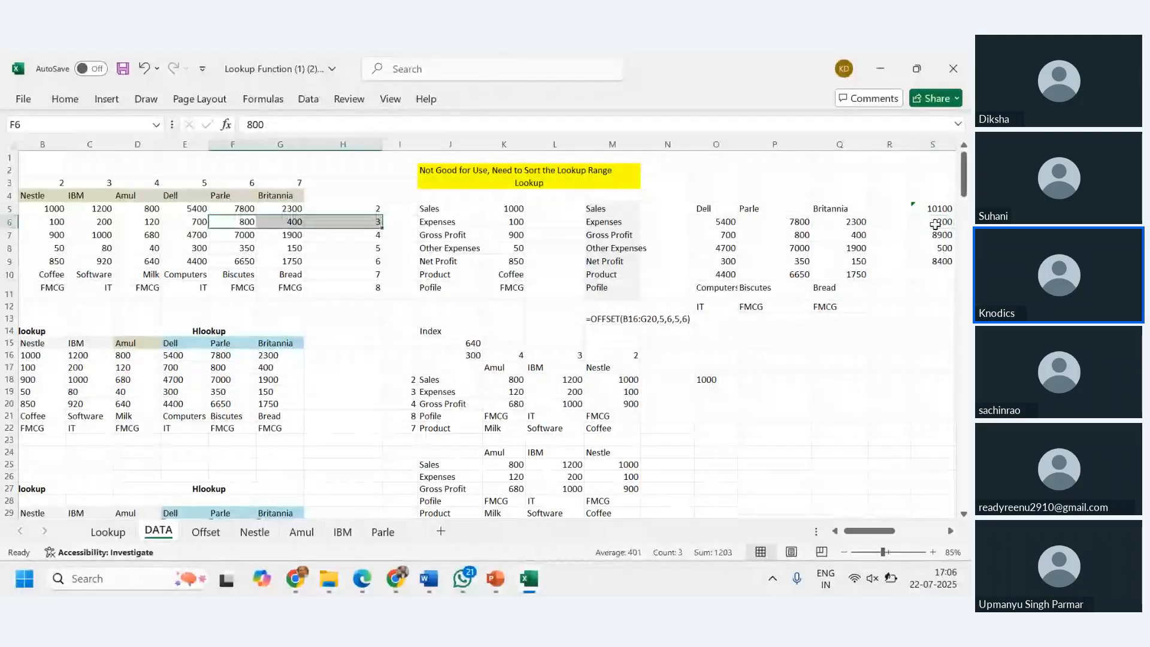
pyautogui.click(933, 235)
pyautogui.moveTo(243, 235); pyautogui.dragTo(288, 248)
pyautogui.click(933, 235)
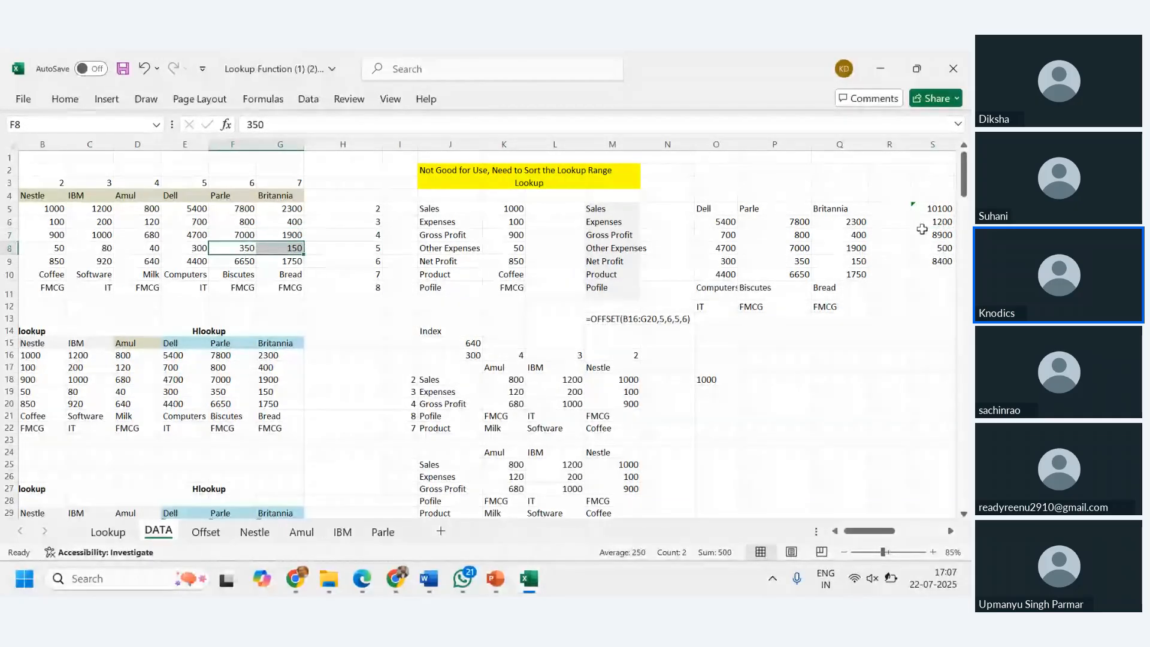
pyautogui.moveTo(933, 209); pyautogui.dragTo(937, 262)
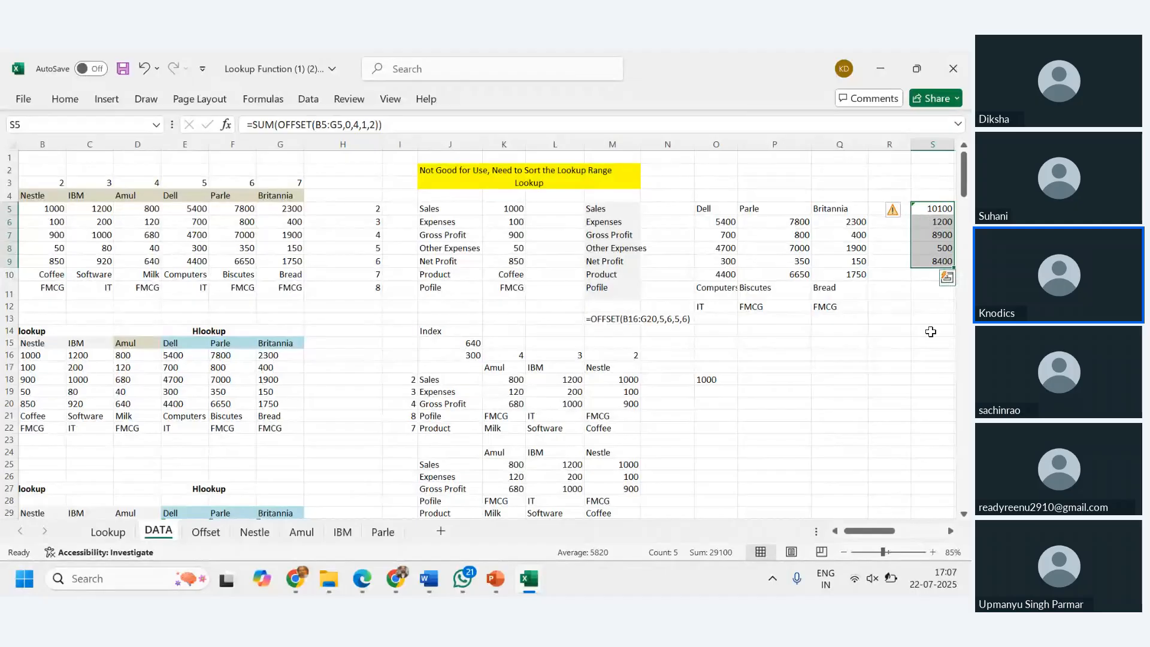
# Examine the source table and the arguments of the SUM(OFFSET) formula in S5.
pyautogui.moveTo(879, 532); pyautogui.dragTo(864, 540)
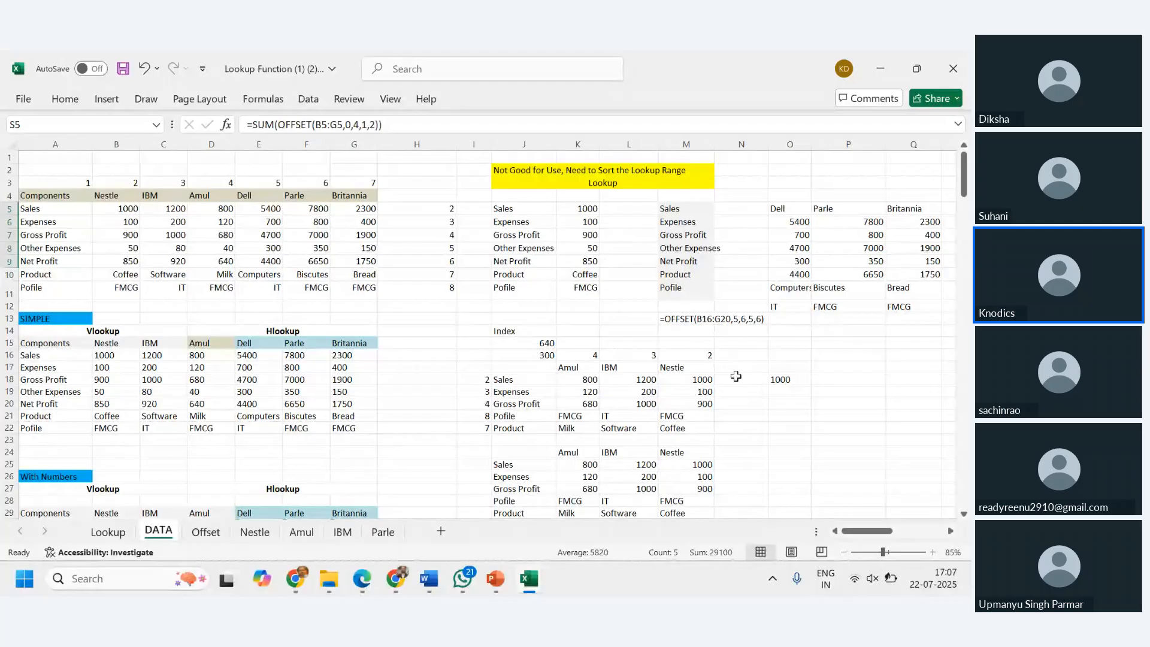
pyautogui.click(952, 531)
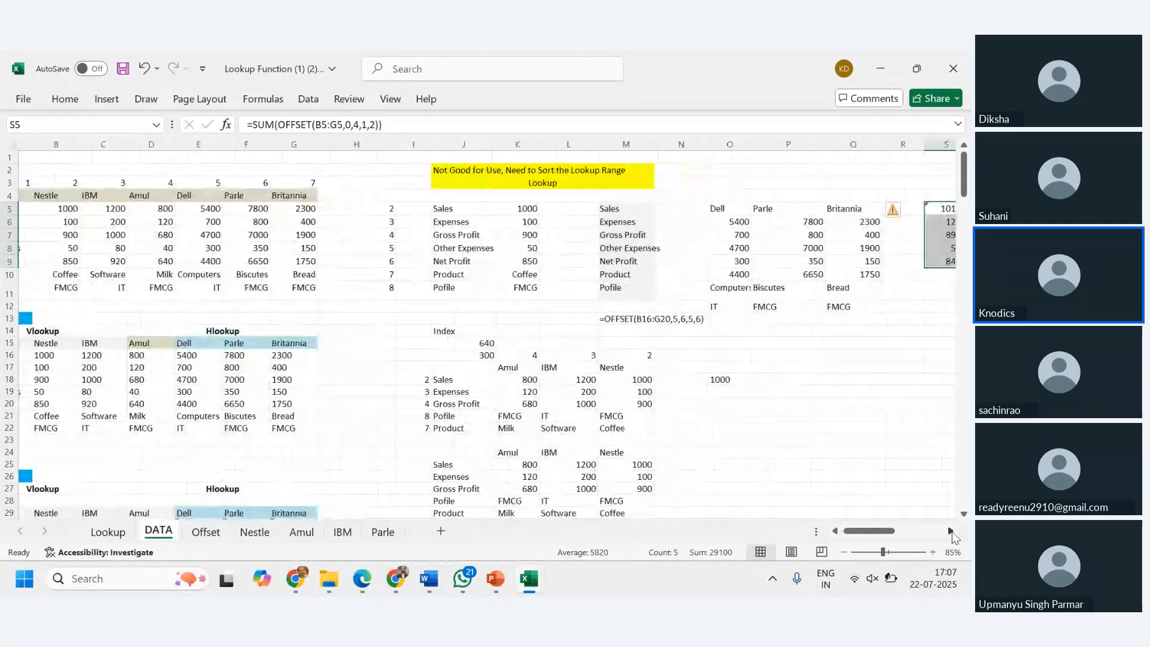
pyautogui.click(931, 210)
pyautogui.doubleClick(931, 210)
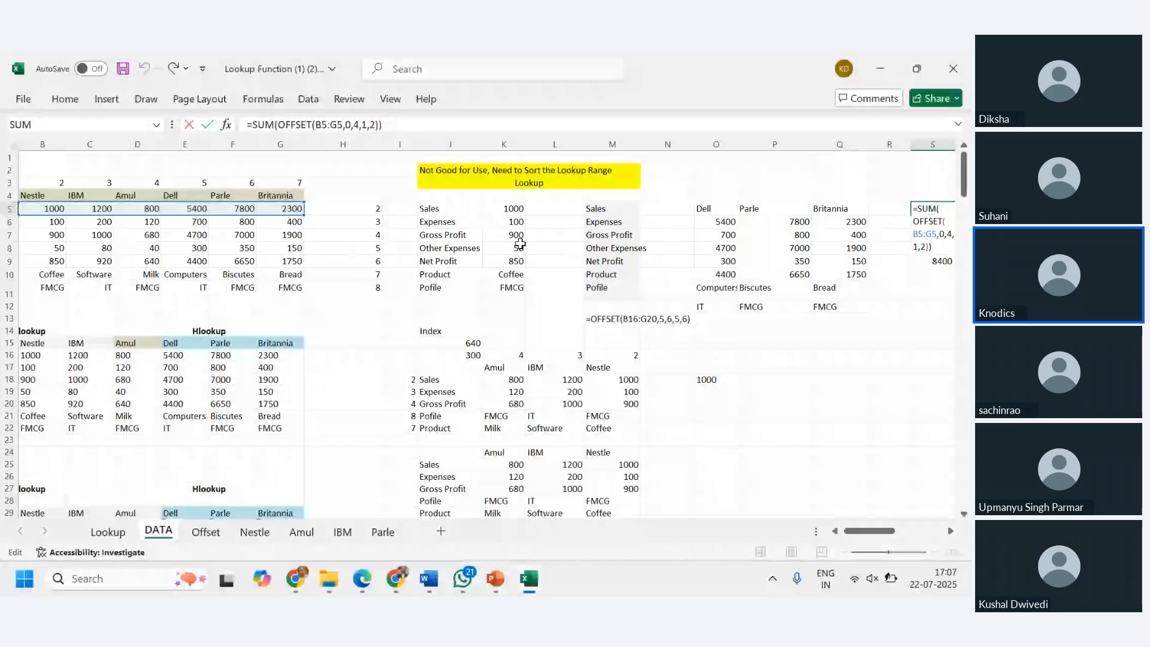
# Enter the labels "index" in R14 and "offset" in R15.
pyautogui.hscroll(1, 659, 270)
pyautogui.click(855, 333)
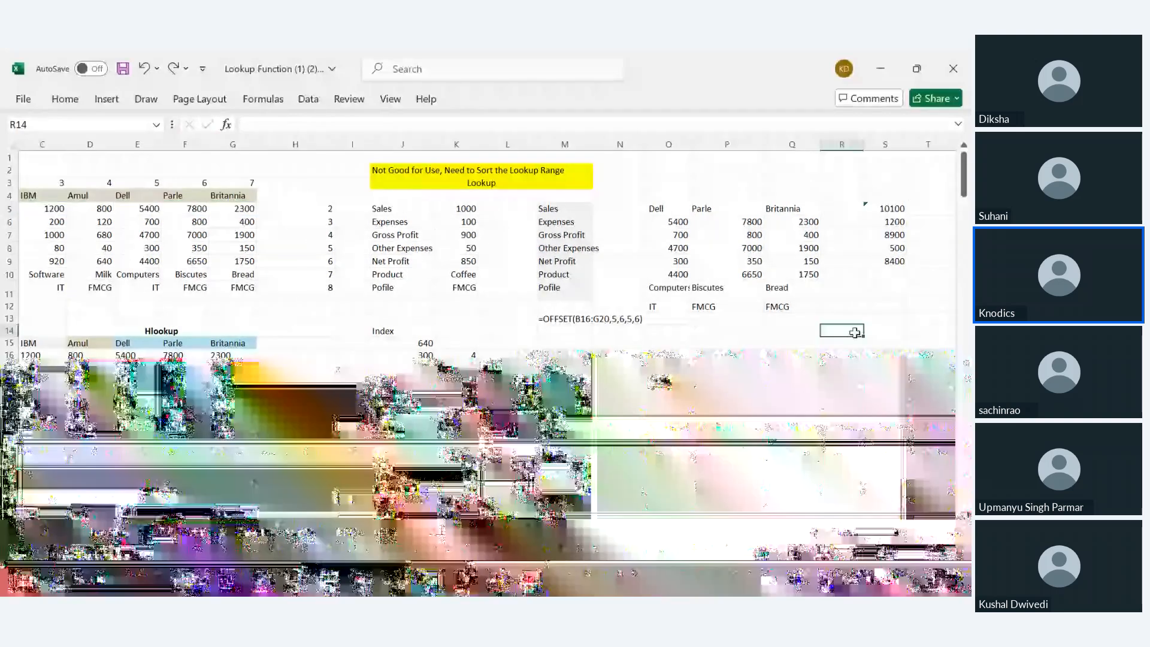
pyautogui.write('index')
pyautogui.press('Return')
pyautogui.write('offset')
pyautogui.press('Return')
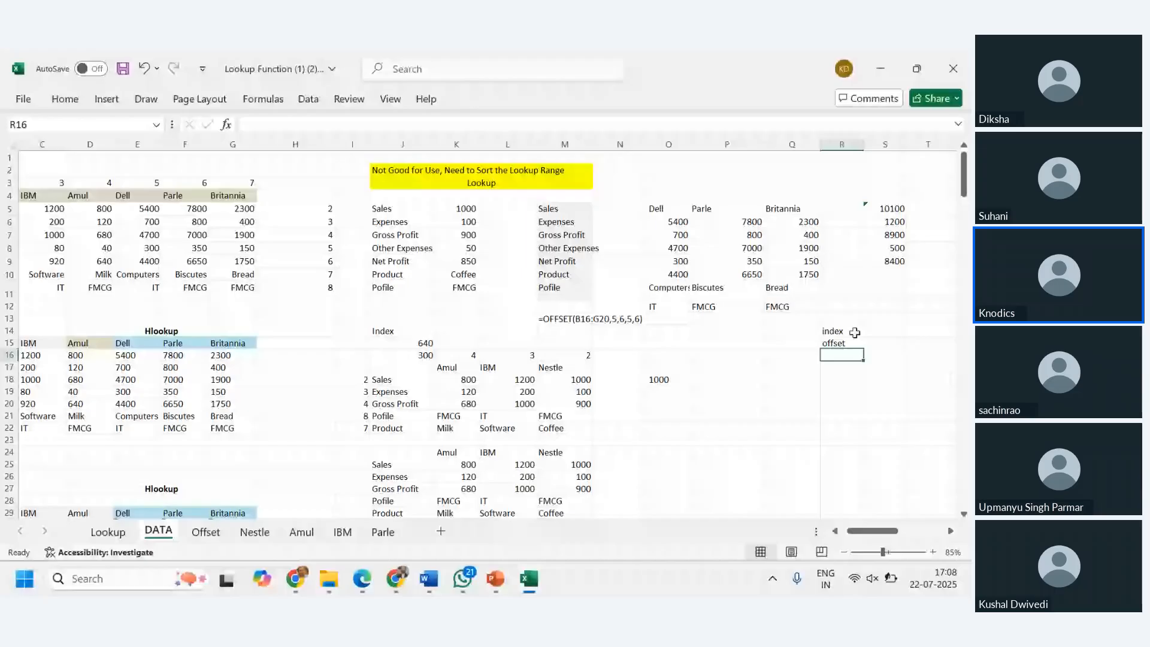
# Start an OFFSET formula in R13 to read the function's description, and undo the entry.
pyautogui.press('Up')
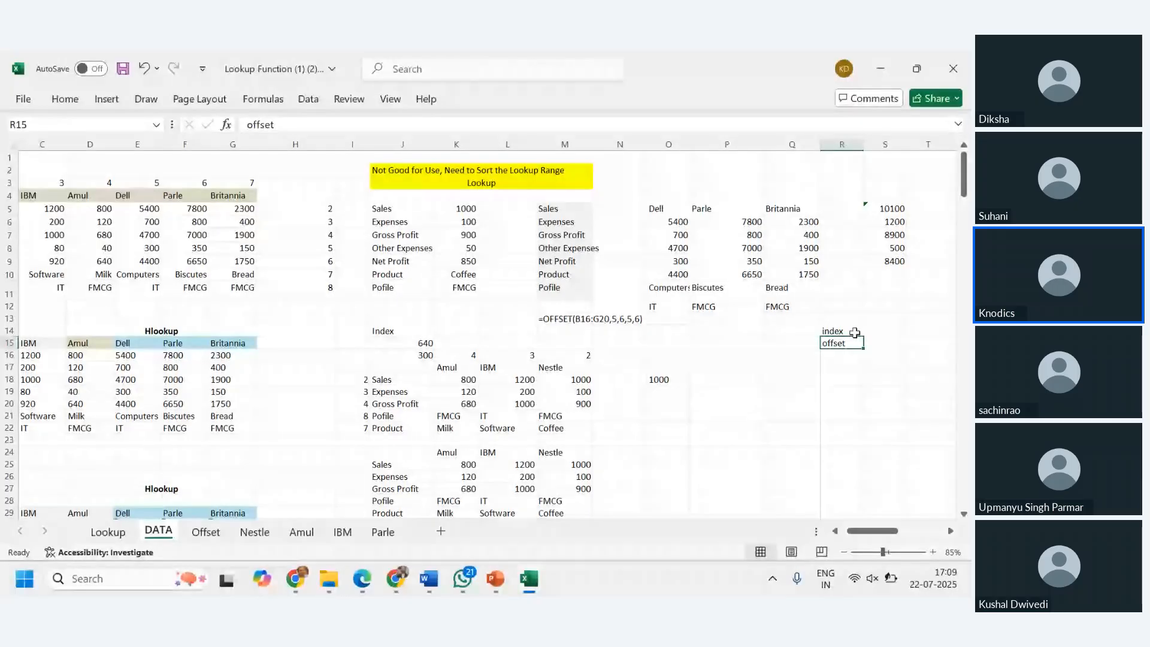
pyautogui.click(855, 332)
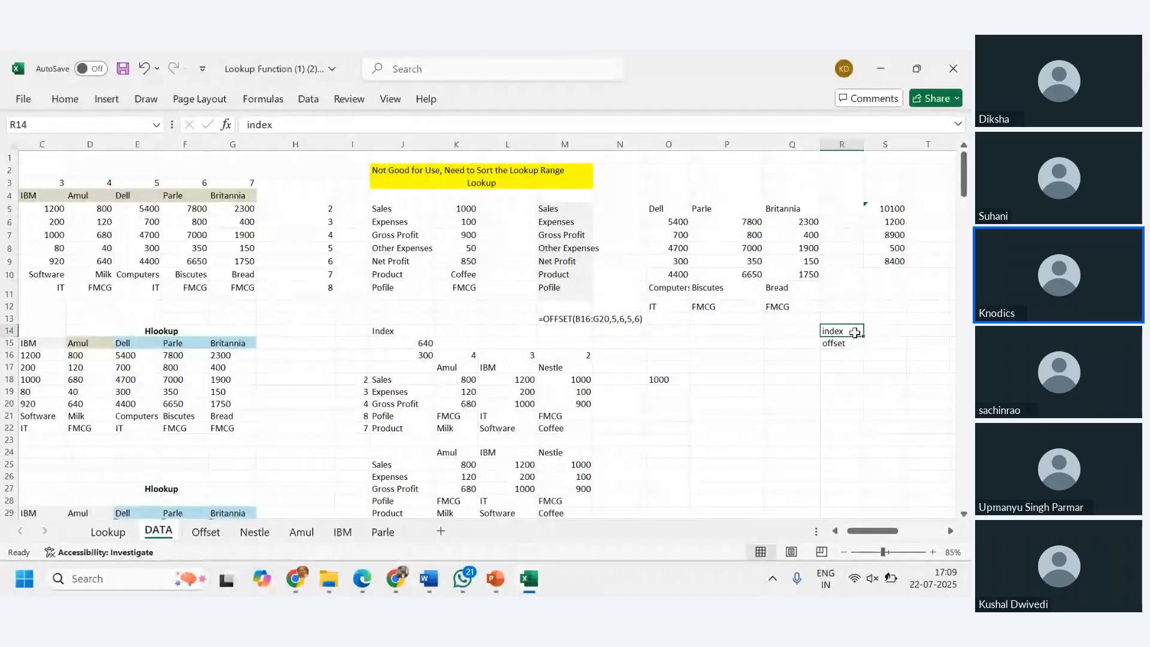
pyautogui.press('Up')
pyautogui.write('=')
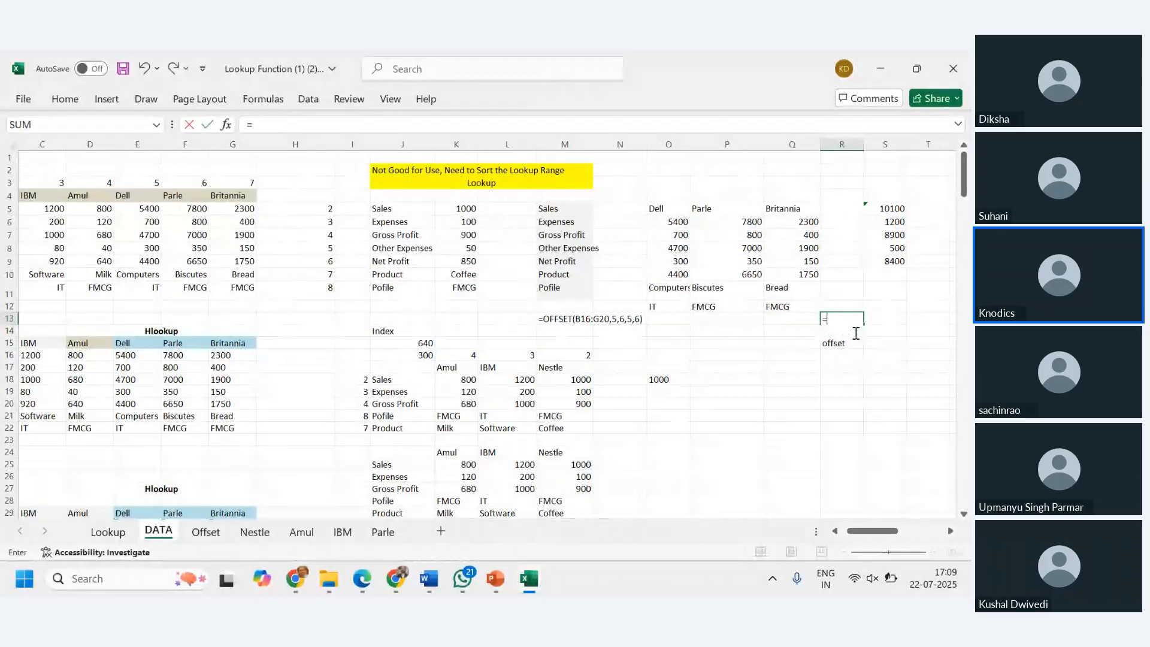
pyautogui.write('f')
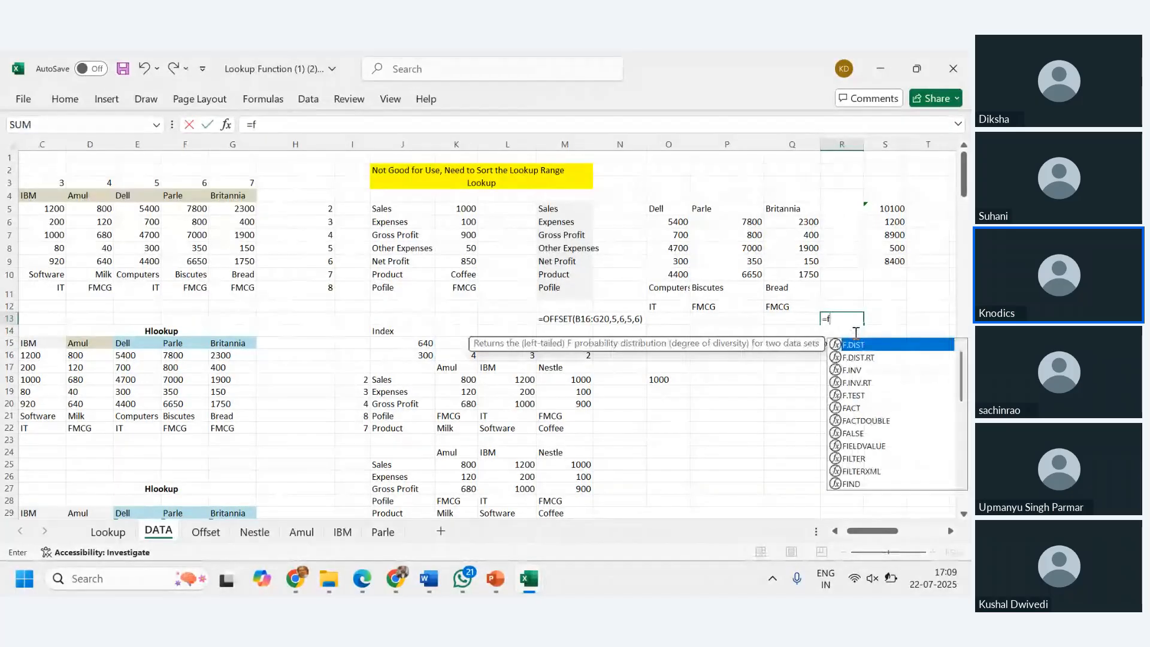
pyautogui.write('ff')
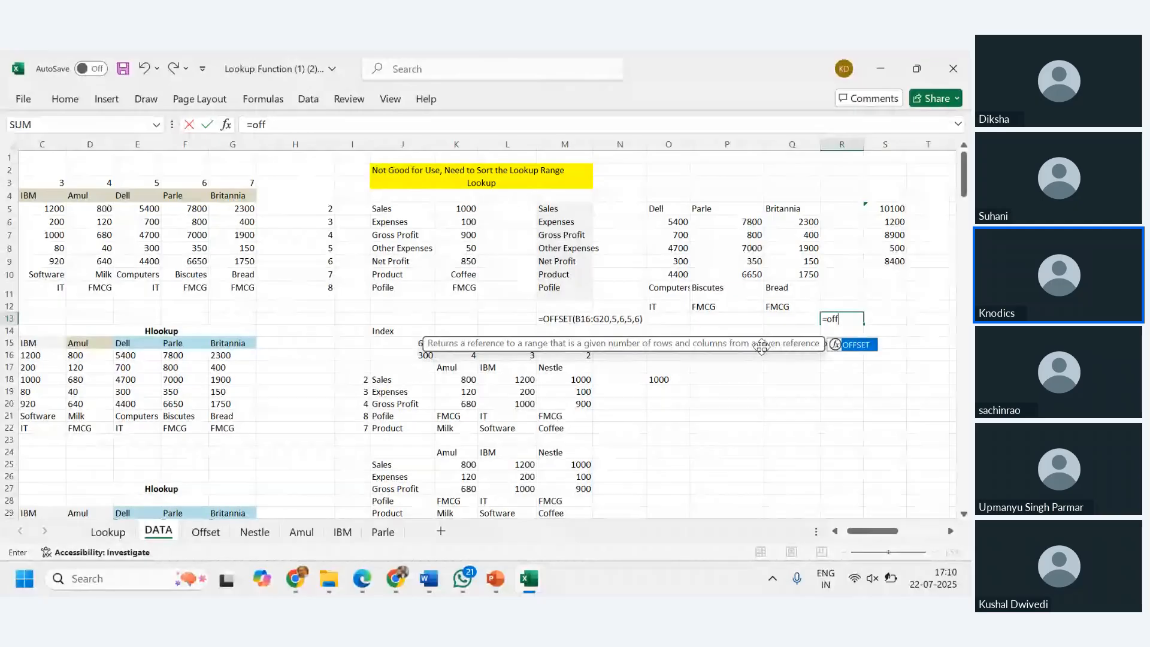
pyautogui.press('Escape')
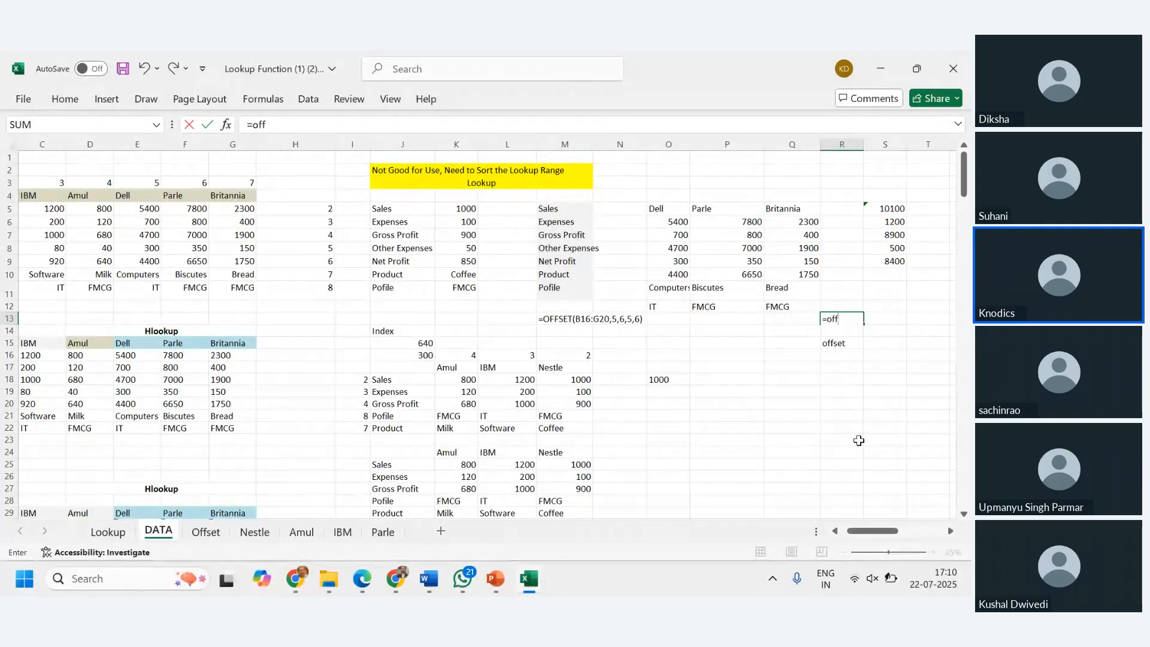
pyautogui.click(860, 441)
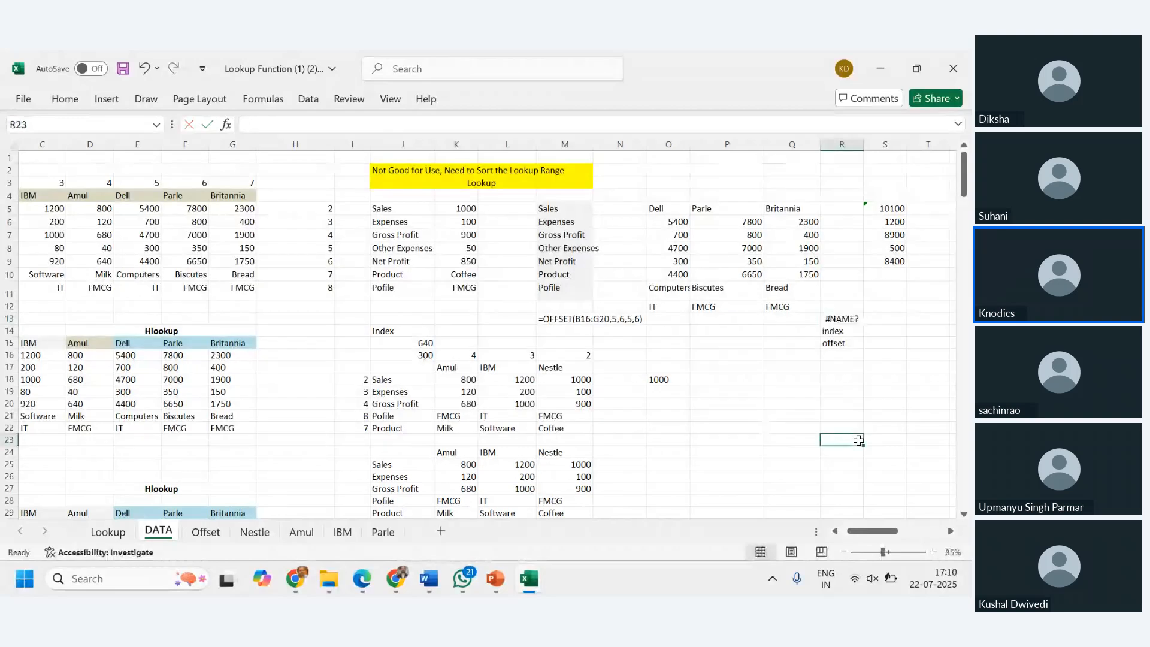
pyautogui.hotkey('ctrl', 'z')
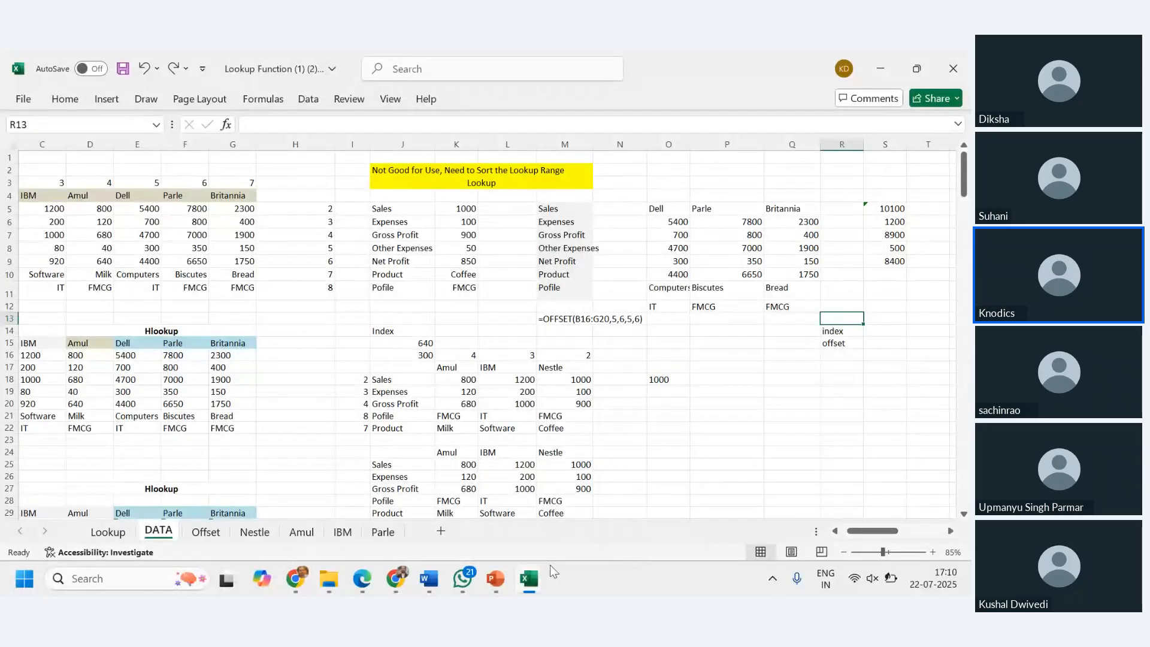
# Show the open Excel workbooks to switch to another one.
pyautogui.click(529, 579)
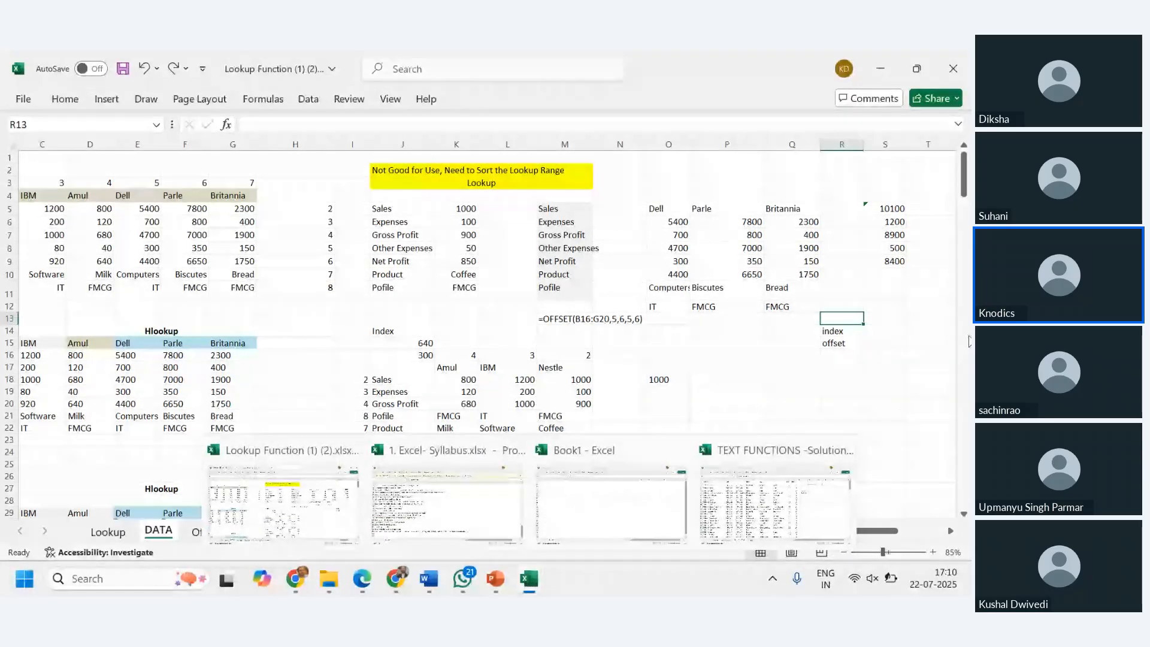